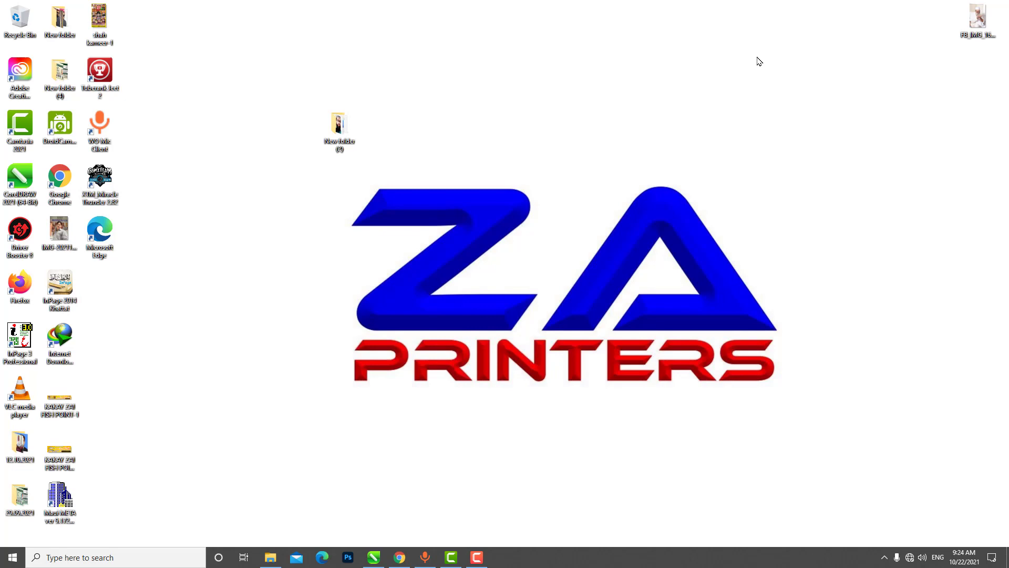
Zoom around the YouTube banner size template, then bring up the Chrome channel art size results.
left_click(374, 557)
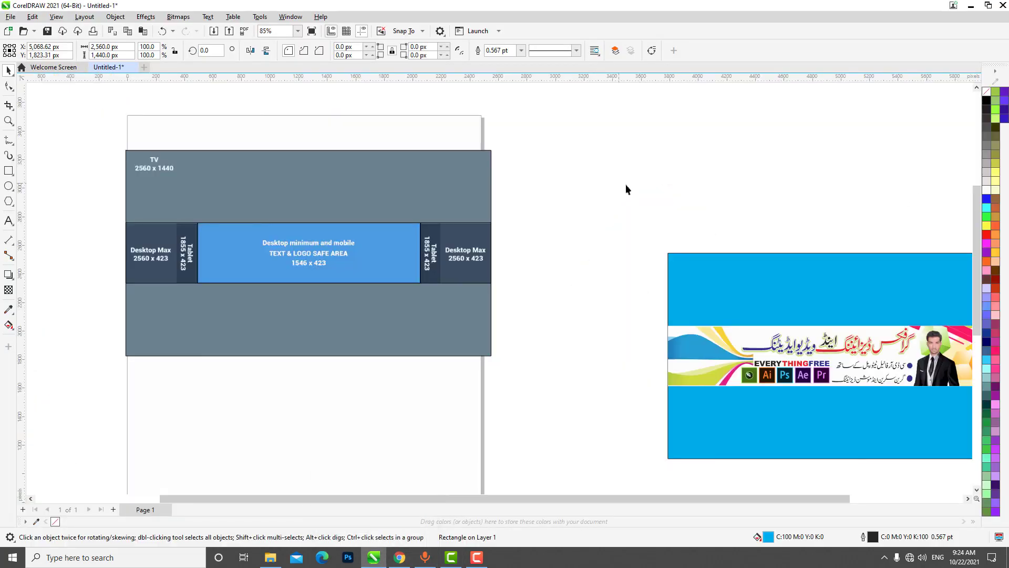
left_click(629, 294)
scroll(629, 294, "down", 3)
scroll(457, 284, "up", 1)
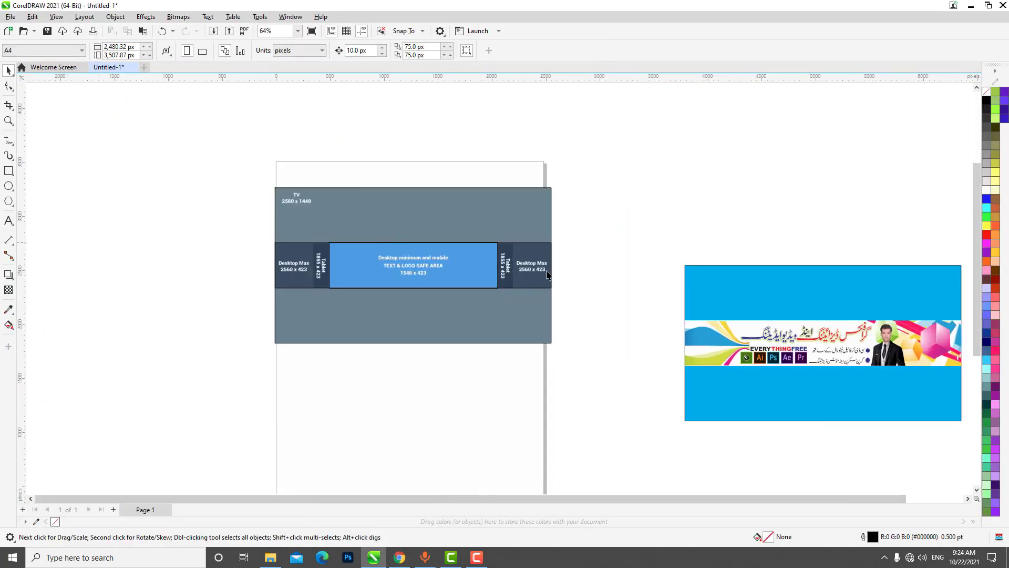
scroll(316, 260, "up", 1)
scroll(334, 216, "up", 1)
scroll(333, 216, "up", 1)
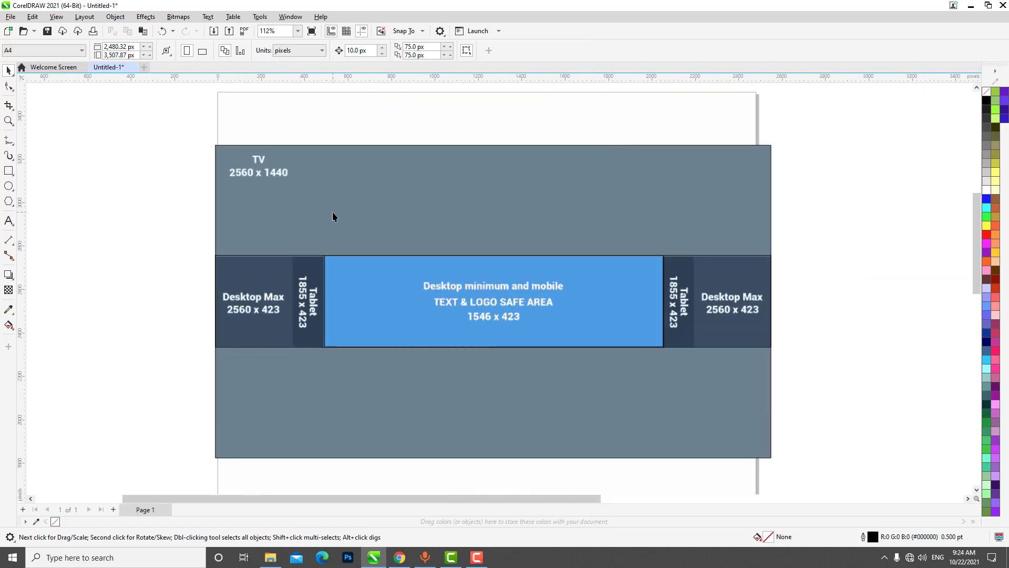
scroll(396, 299, "down", 1)
scroll(392, 223, "down", 1)
scroll(391, 222, "up", 2)
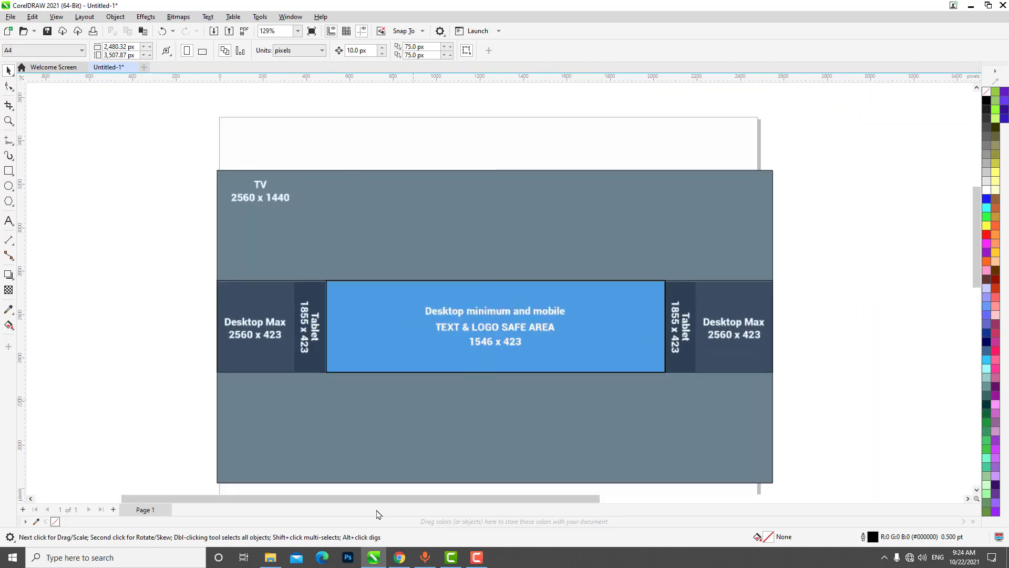
left_click(399, 557)
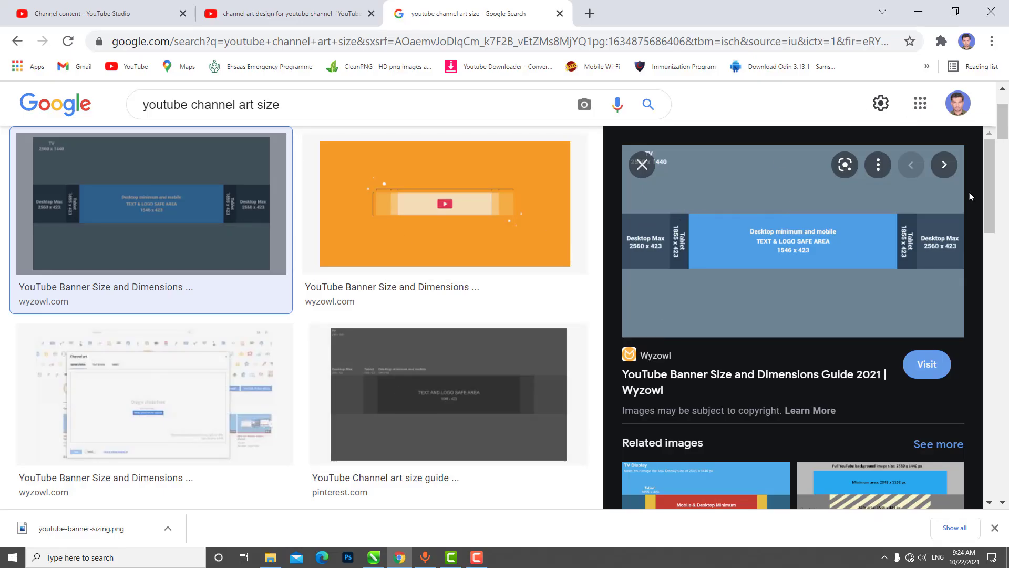
Check the 'youtube channel art size' search, then minimize Chrome to return to CorelDRAW.
left_click(291, 107)
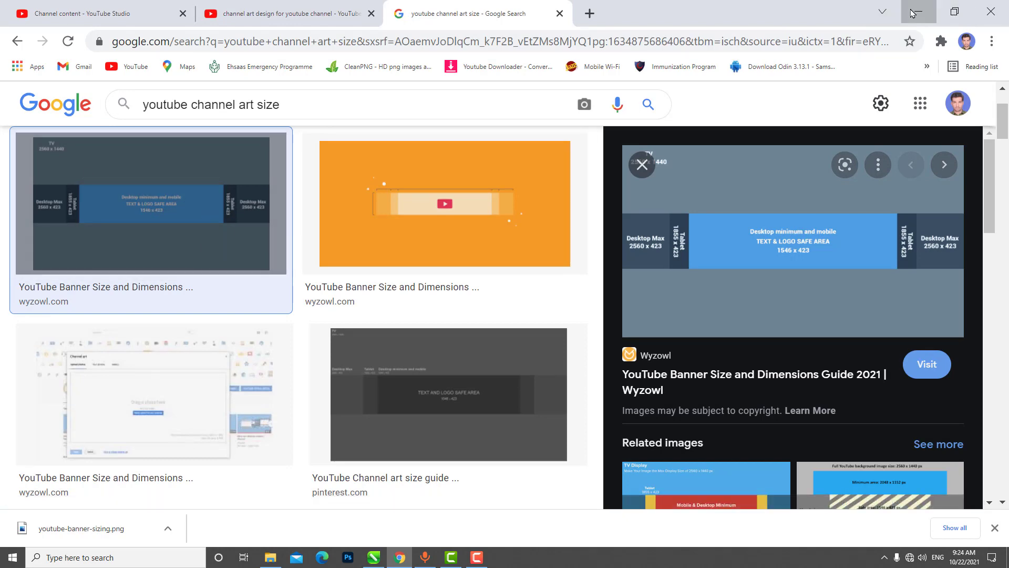
left_click(918, 12)
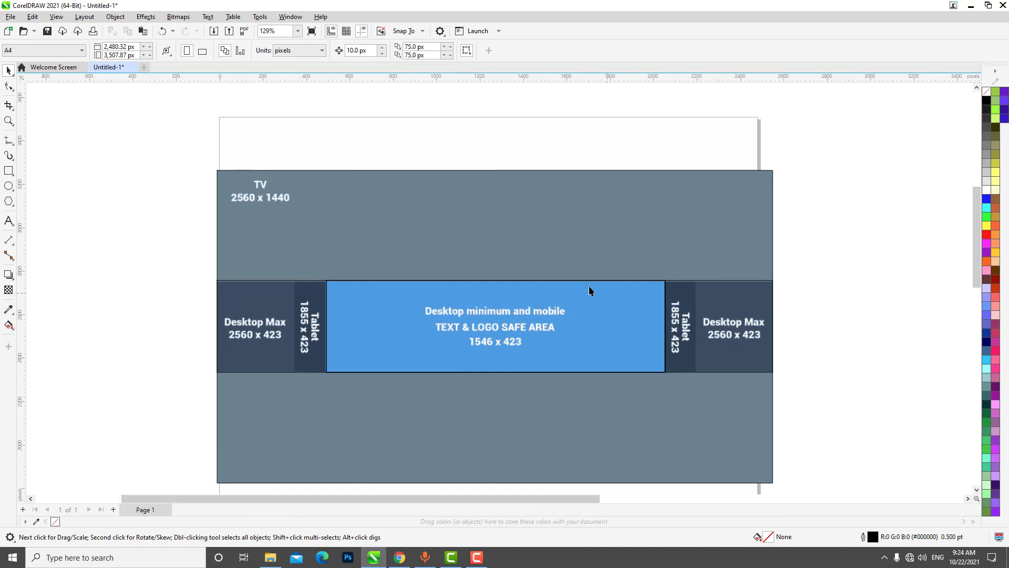
left_click(457, 242)
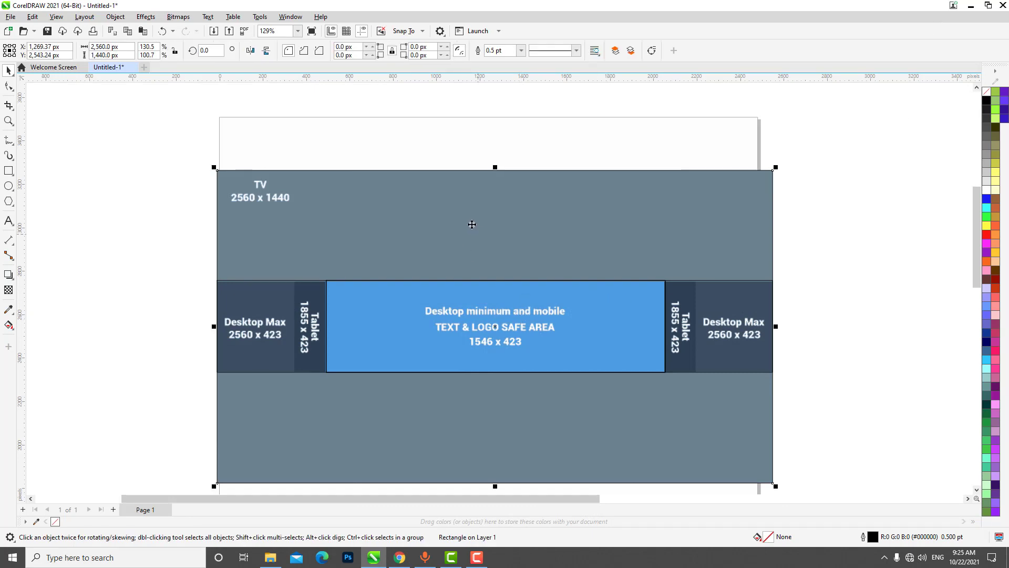
scroll(474, 221, "down", 2)
left_click_drag(474, 221, 180, 238)
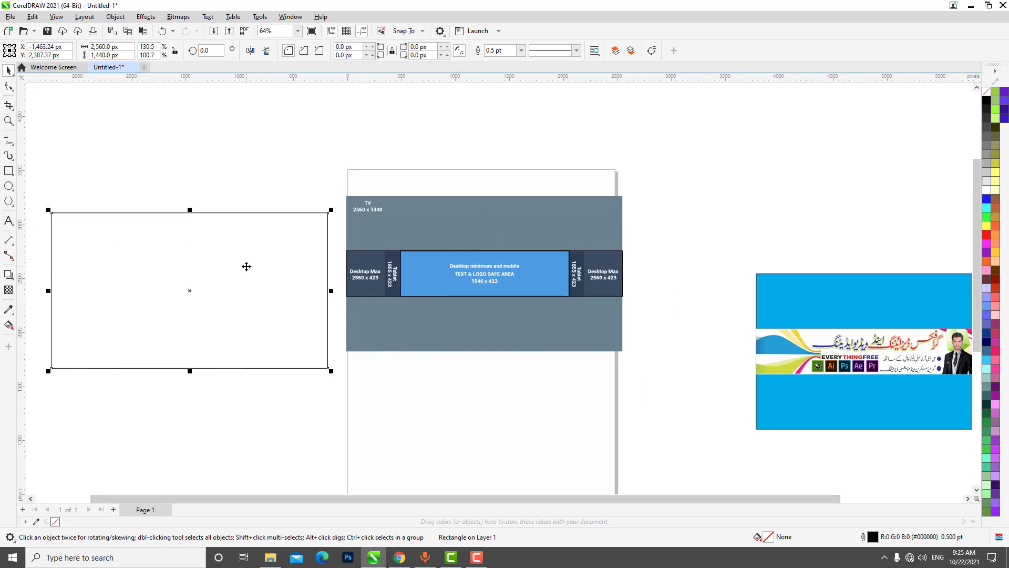
key("Escape")
left_click(402, 383)
scroll(411, 278, "up", 1)
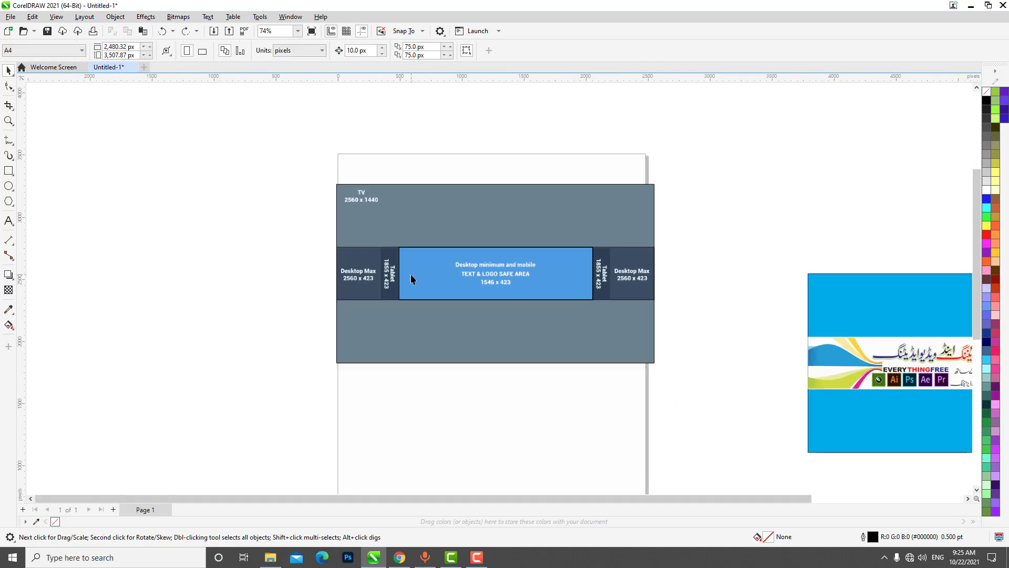
scroll(411, 279, "up", 1)
left_click(417, 204)
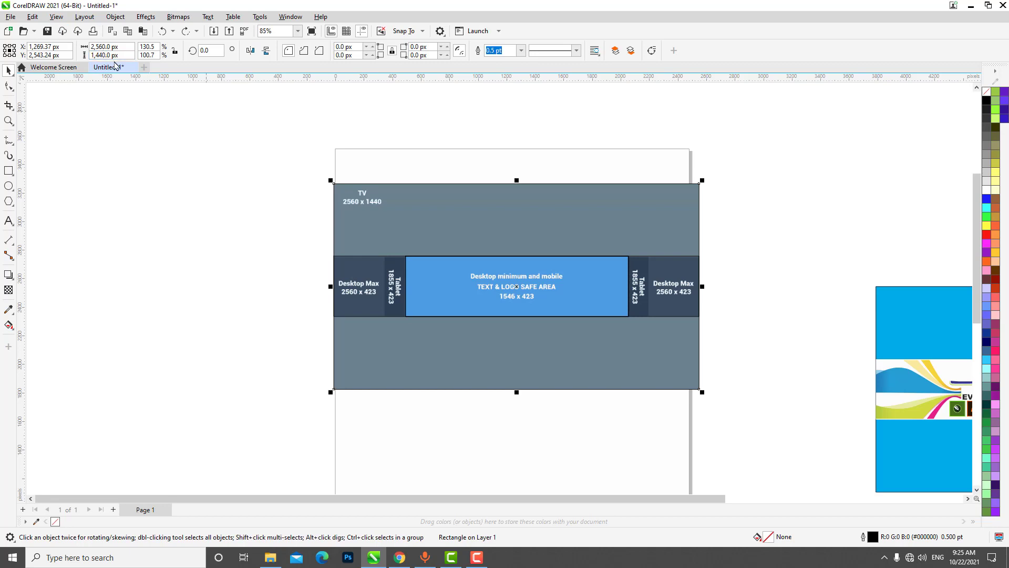
scroll(365, 195, "up", 2)
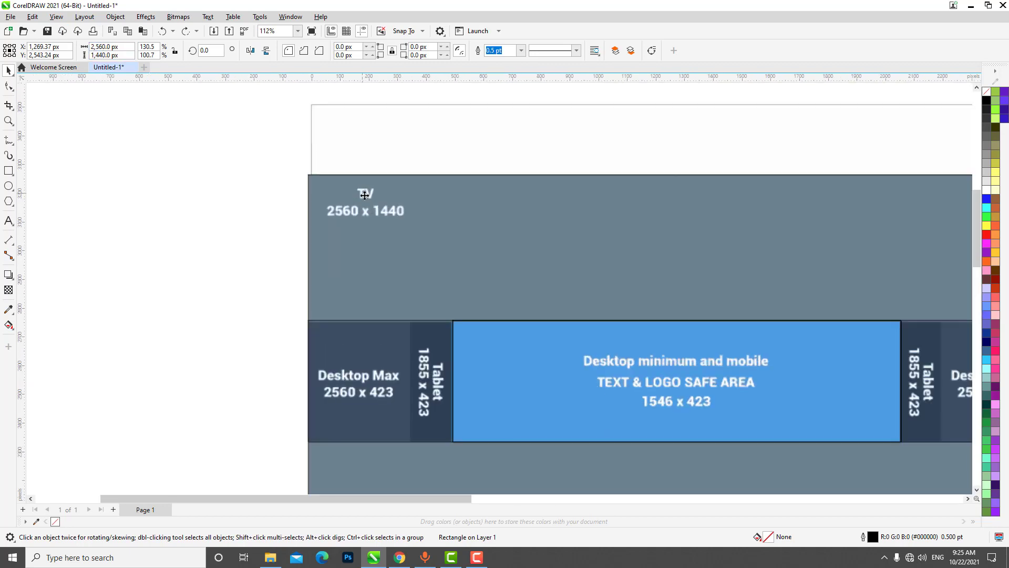
scroll(365, 196, "up", 3)
scroll(376, 175, "up", 2)
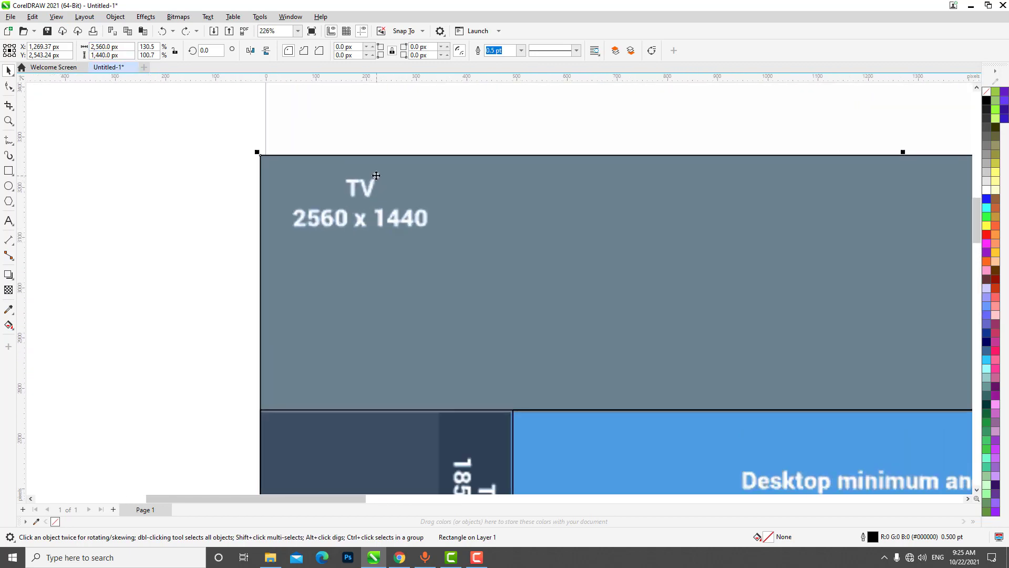
scroll(376, 176, "up", 2)
scroll(323, 212, "up", 3)
scroll(329, 207, "down", 3)
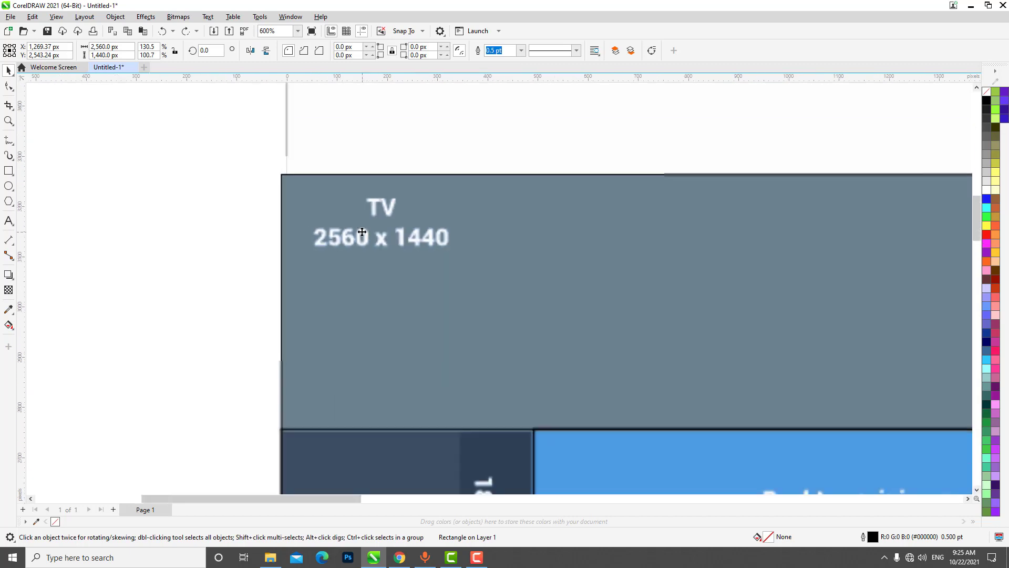
scroll(315, 203, "down", 3)
scroll(315, 197, "down", 4)
scroll(335, 195, "up", 3)
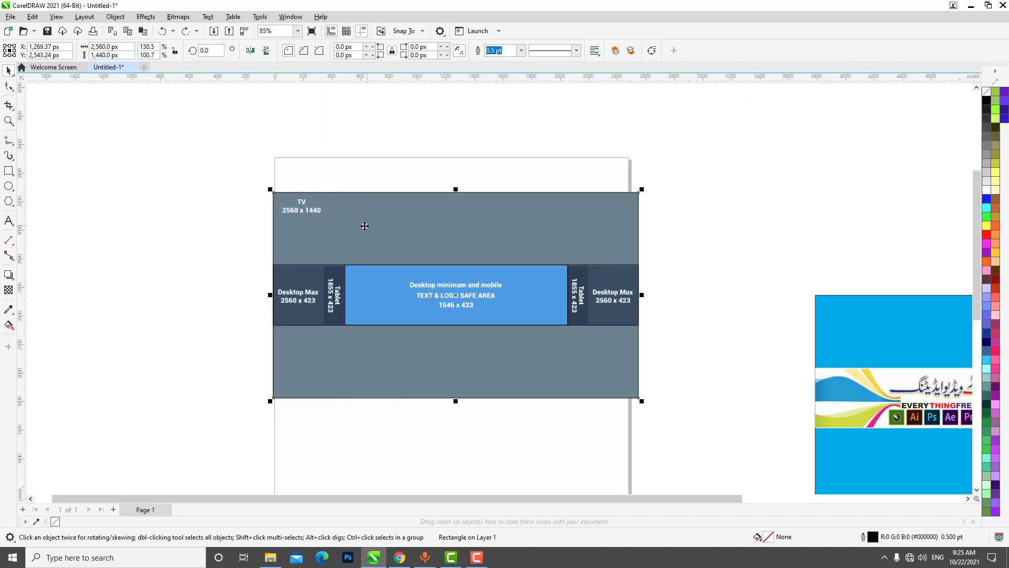
left_click(693, 314)
scroll(699, 312, "up", 2)
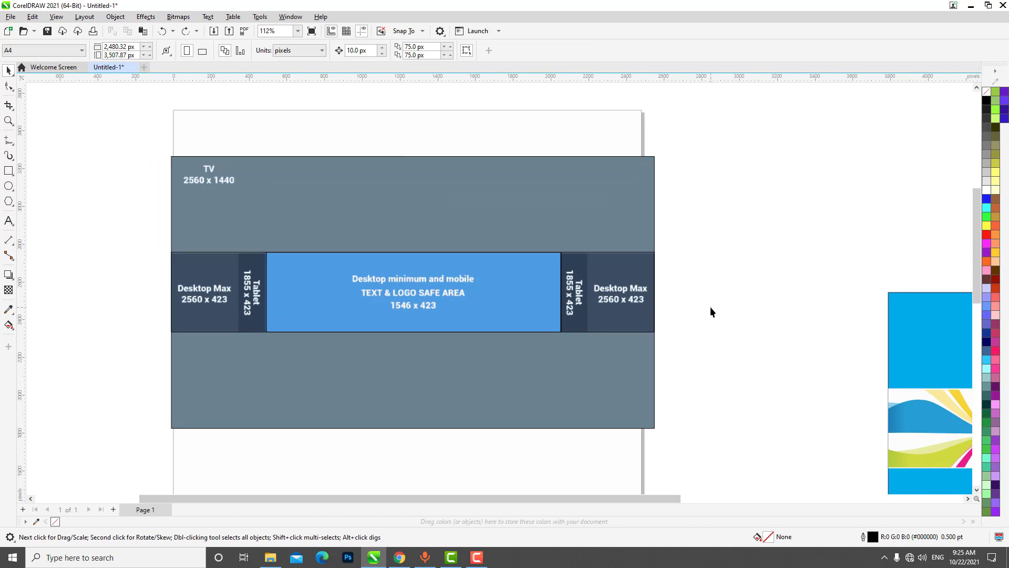
Select the dark Desktop Max band and zoom in to inspect the template.
left_click(220, 278)
scroll(181, 274, "up", 1)
scroll(153, 265, "up", 1)
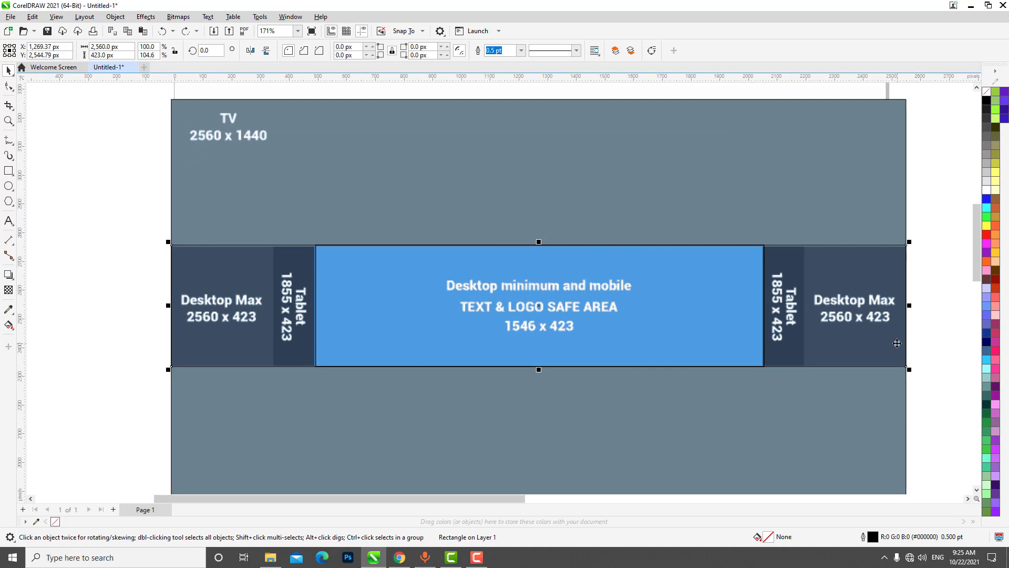
scroll(237, 325, "up", 1)
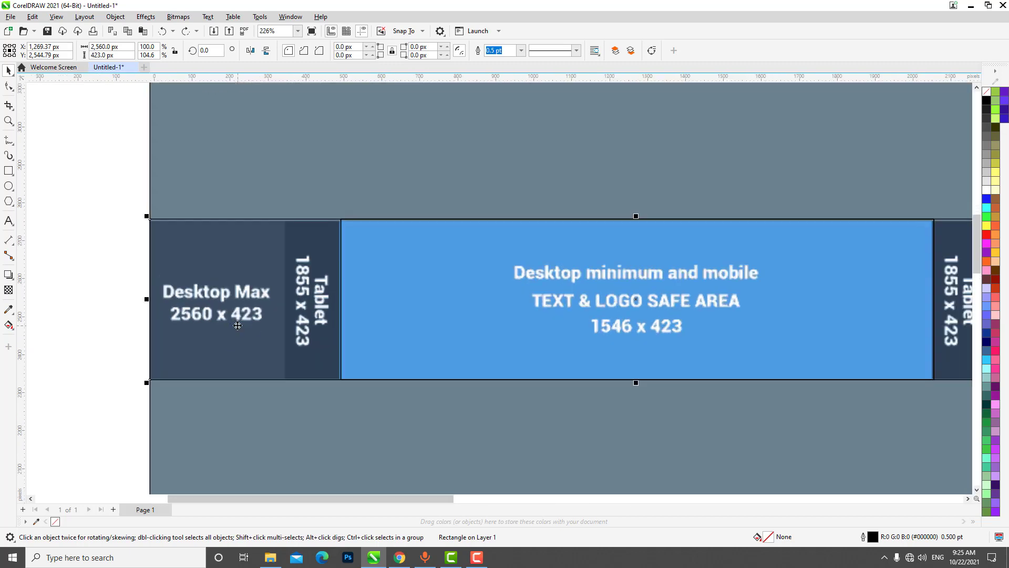
scroll(182, 319, "up", 1)
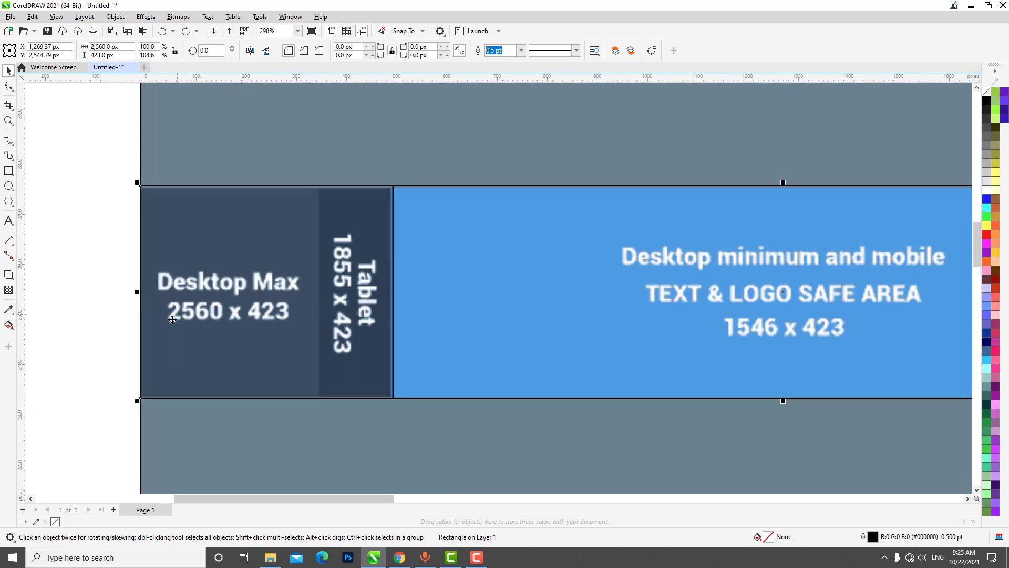
scroll(172, 319, "up", 3)
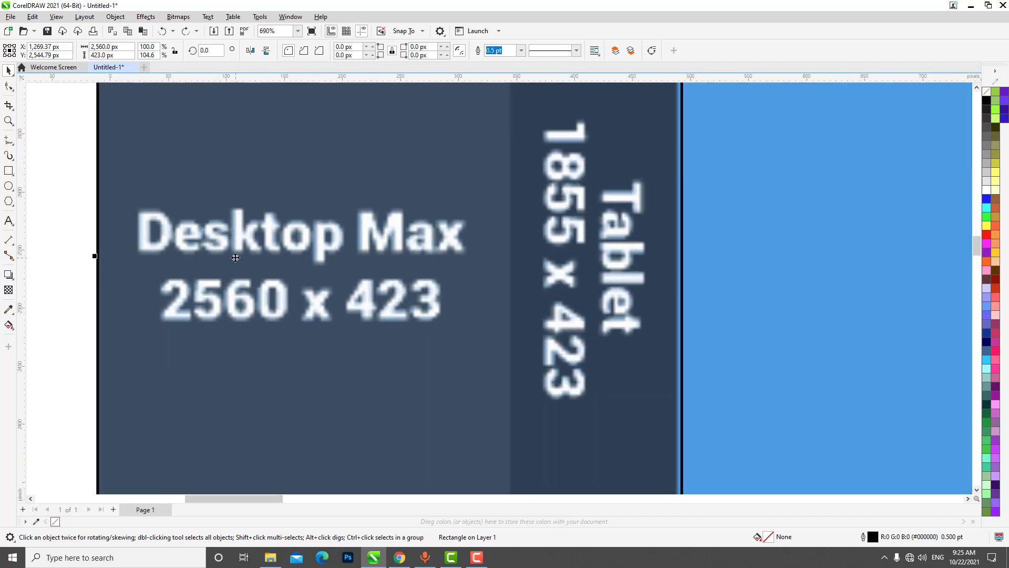
scroll(280, 287, "down", 3)
scroll(280, 287, "down", 2)
scroll(281, 287, "down", 1)
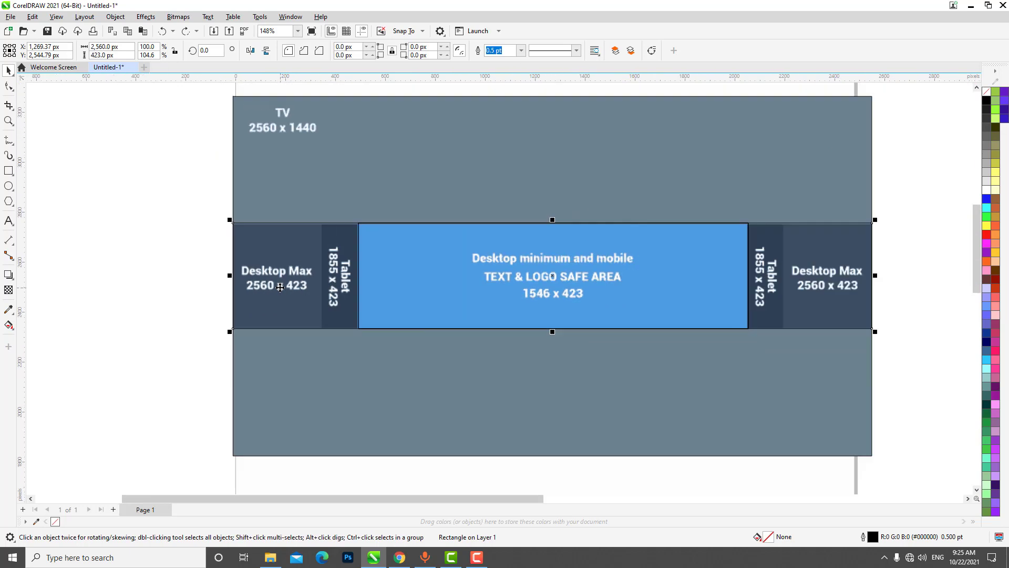
scroll(166, 253, "down", 1)
Move the blue safe-area rectangle just below its band.
left_click(604, 258)
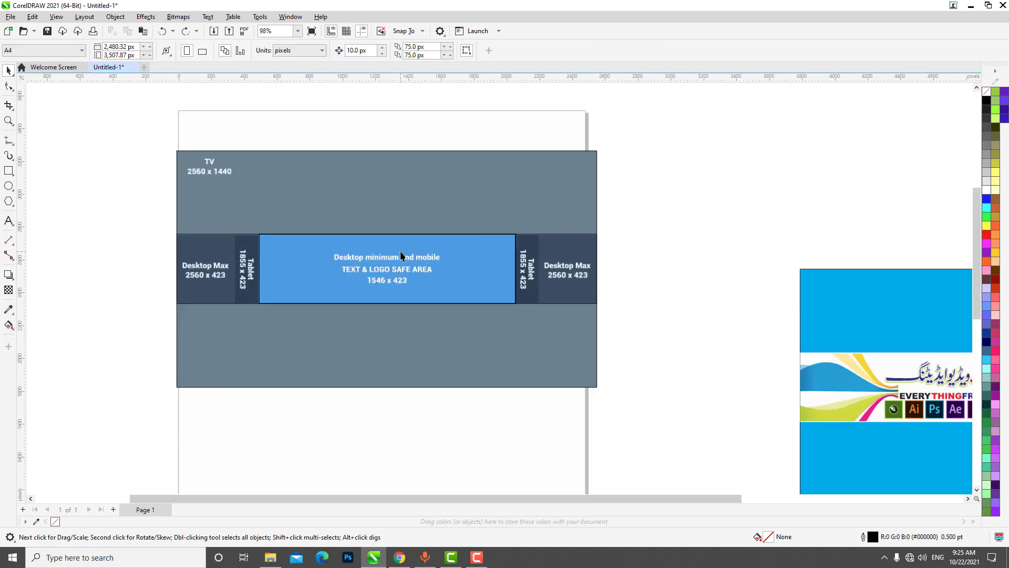
scroll(401, 256, "up", 1)
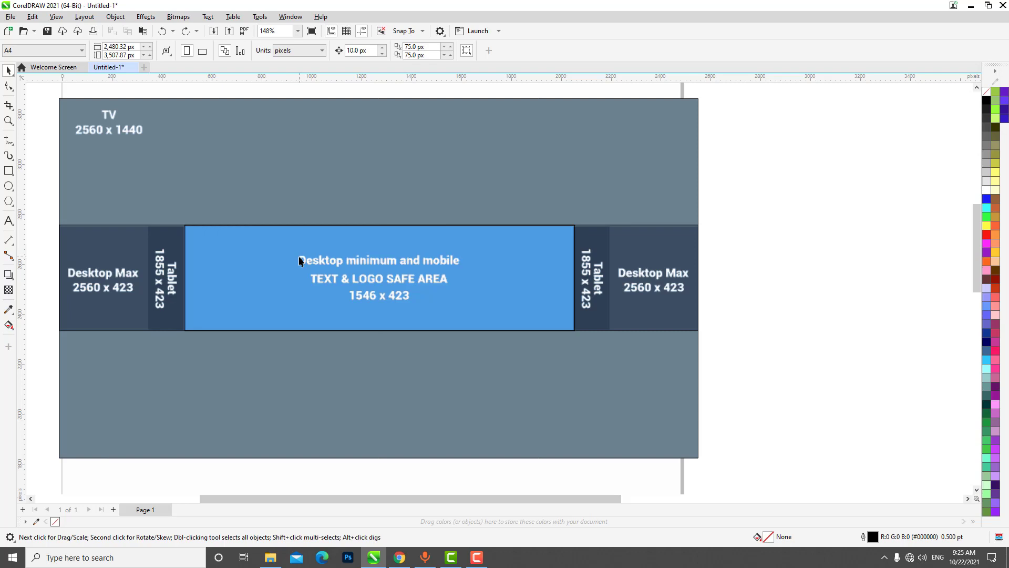
scroll(326, 270, "up", 1)
left_click(483, 256)
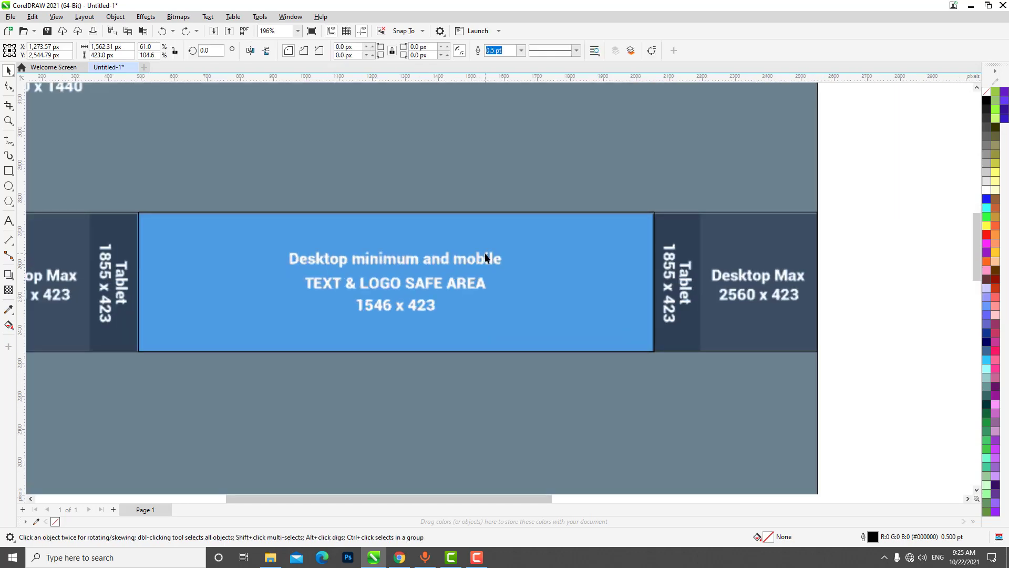
scroll(484, 255, "down", 2)
left_click_drag(484, 299, 488, 305)
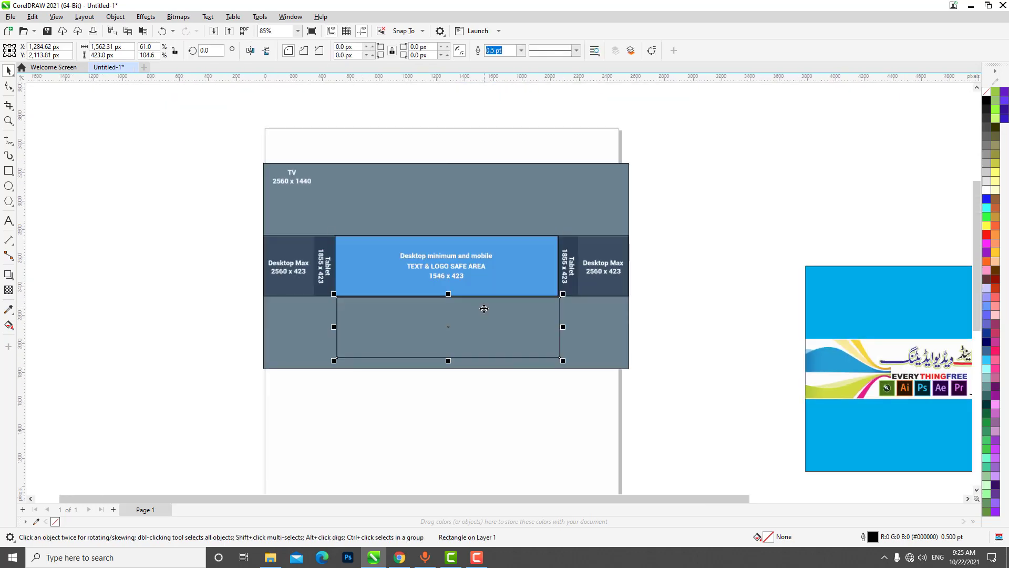
left_click(729, 306)
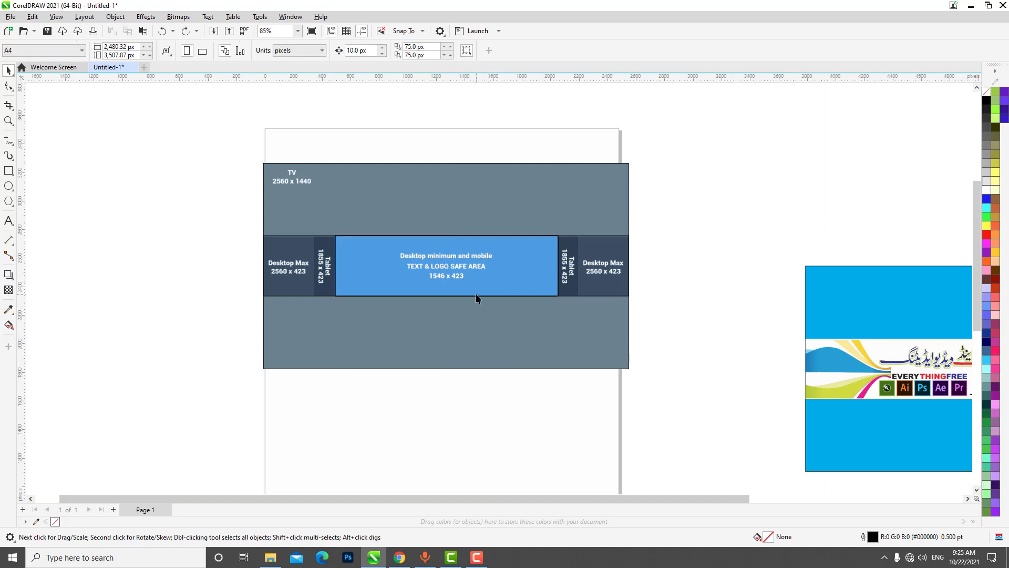
Select the grey TV rectangle and zoom to show the reference banner beside the template.
scroll(448, 227, "up", 2)
scroll(494, 270, "up", 1)
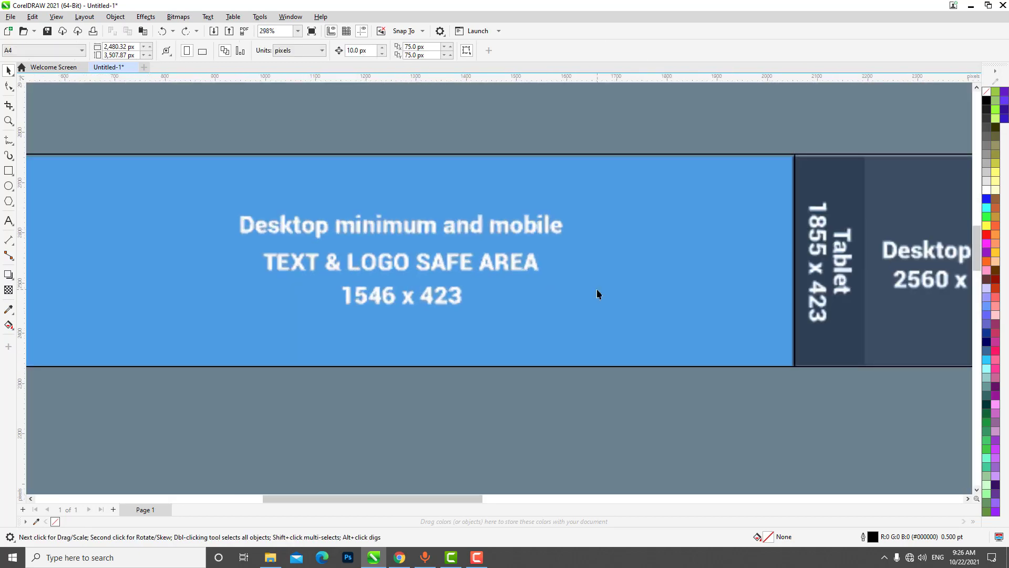
scroll(599, 298, "down", 1)
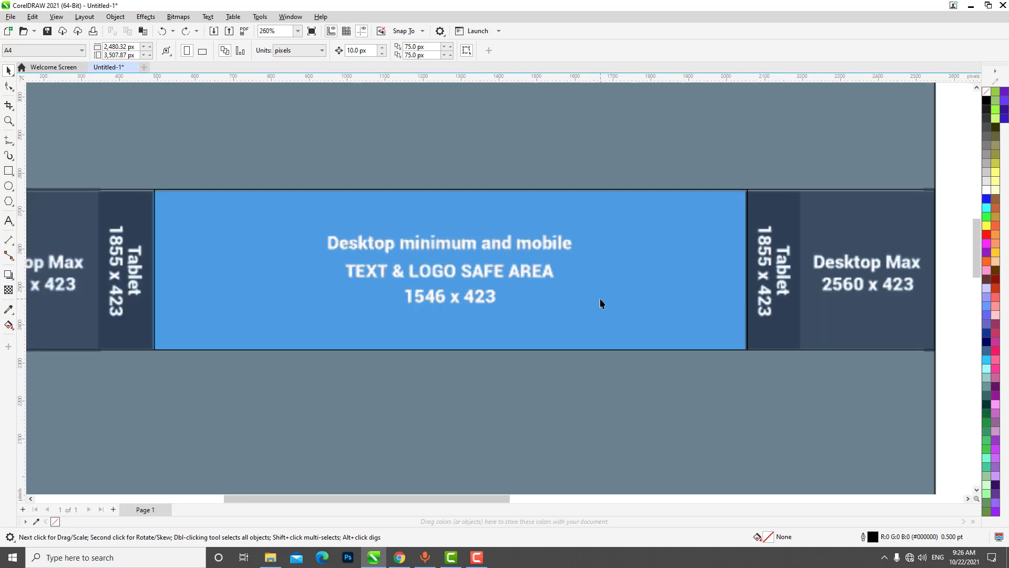
scroll(601, 300, "down", 2)
scroll(720, 287, "down", 1)
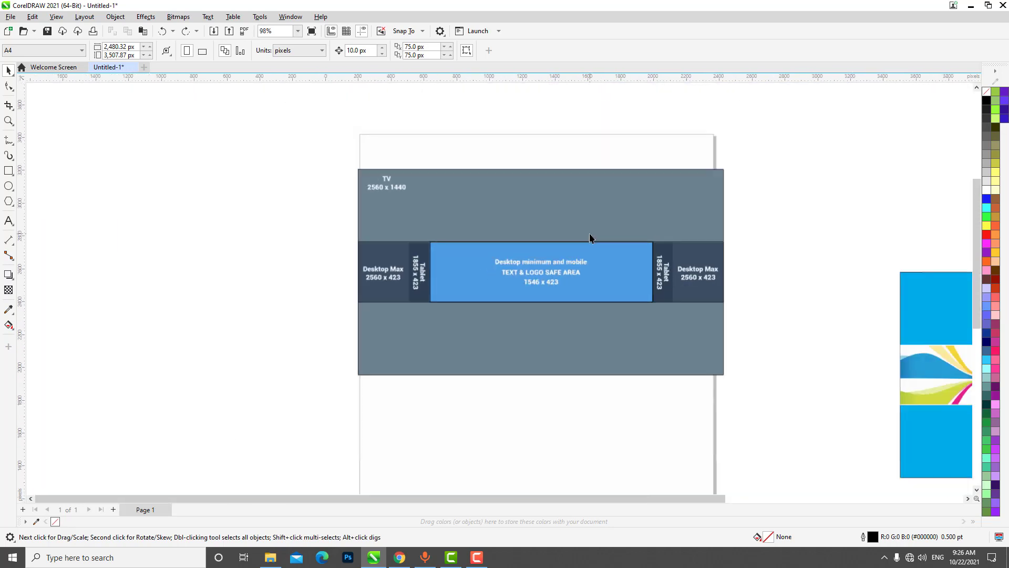
scroll(590, 237, "down", 1)
left_click(598, 202)
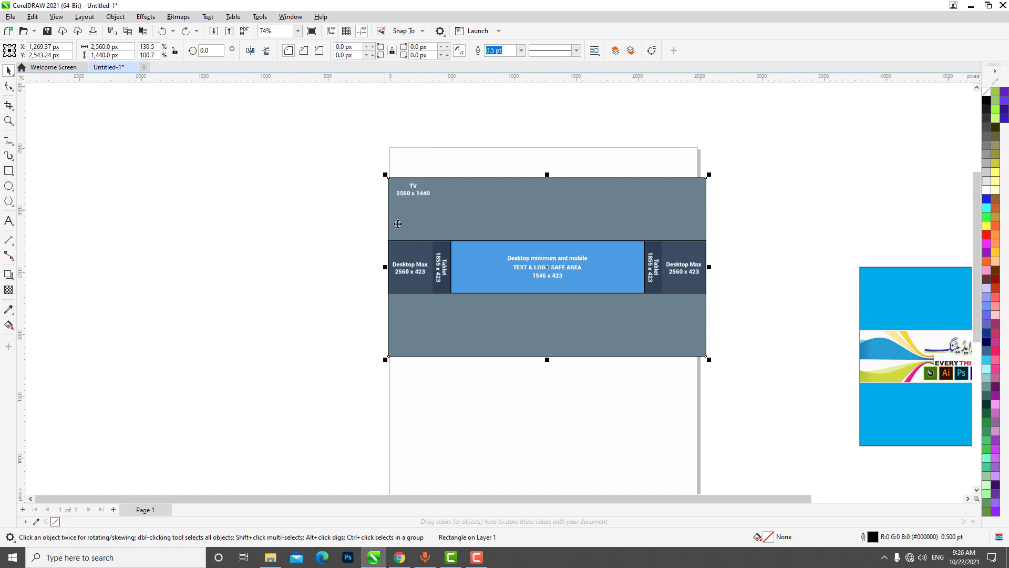
scroll(289, 235, "down", 1)
scroll(675, 254, "up", 2)
Select the blue reference banner, zoom out, then deselect it.
scroll(579, 334, "up", 3)
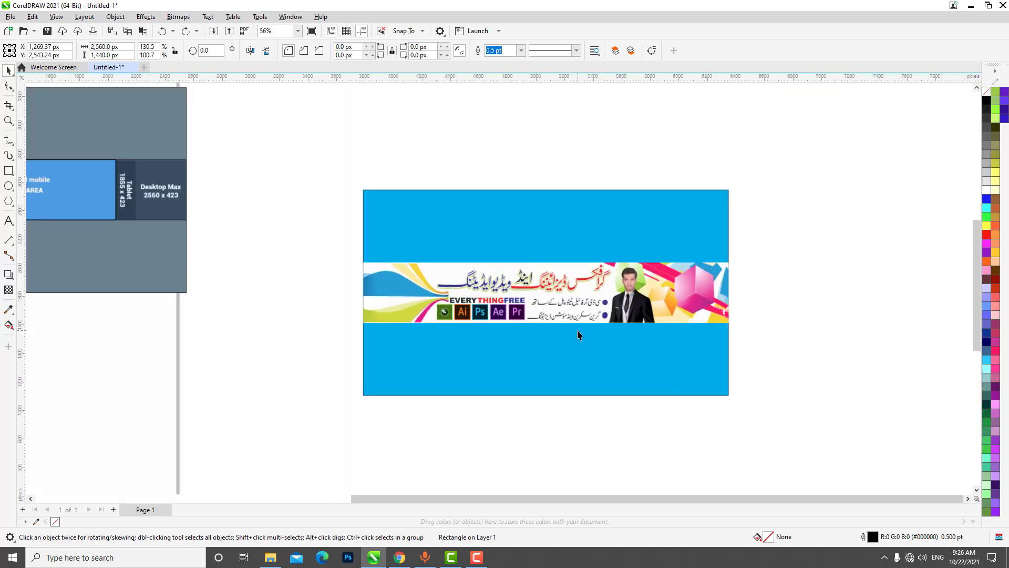
left_click(537, 196)
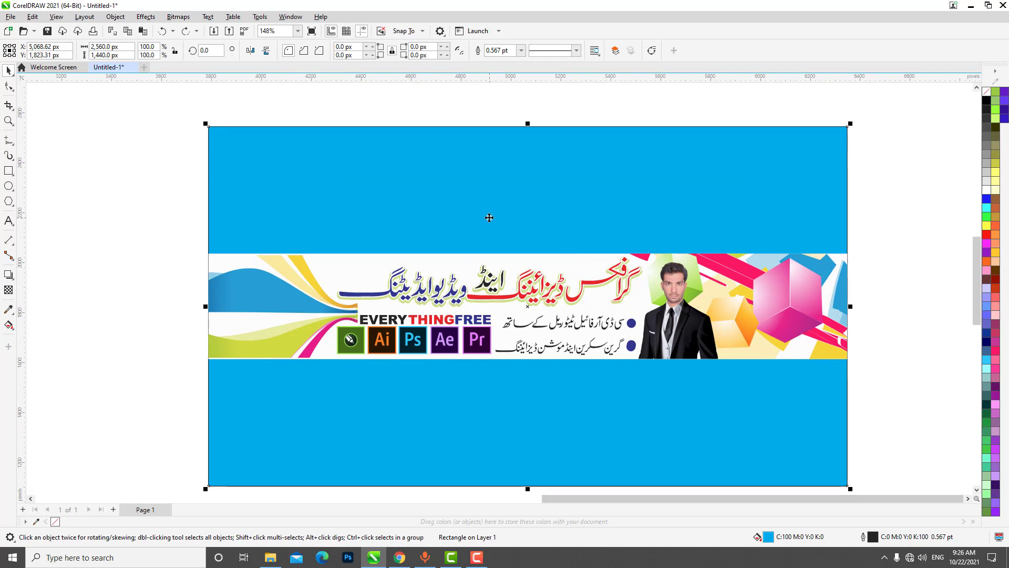
scroll(639, 291, "down", 1)
scroll(639, 290, "down", 1)
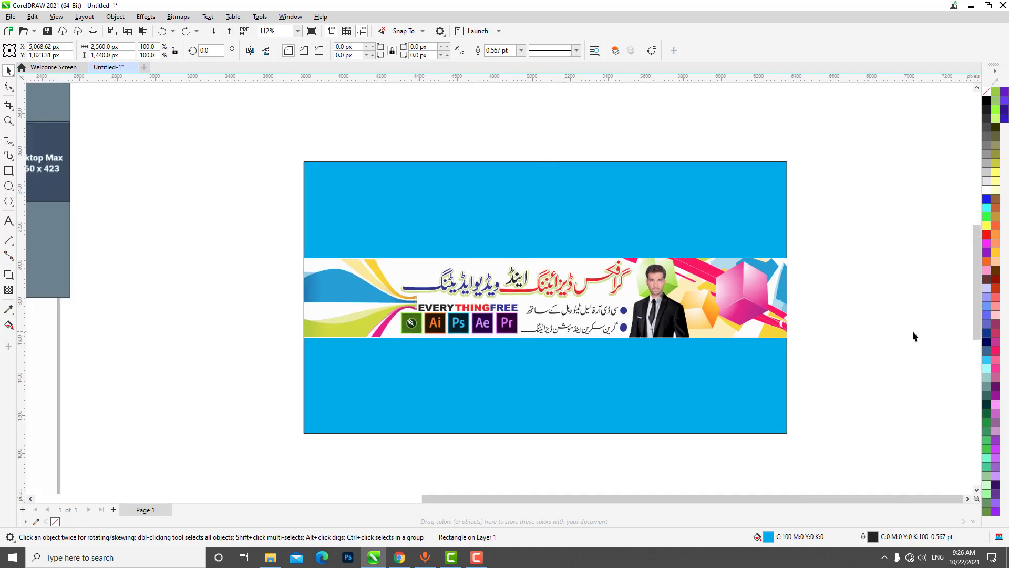
left_click(793, 315)
scroll(792, 315, "down", 3)
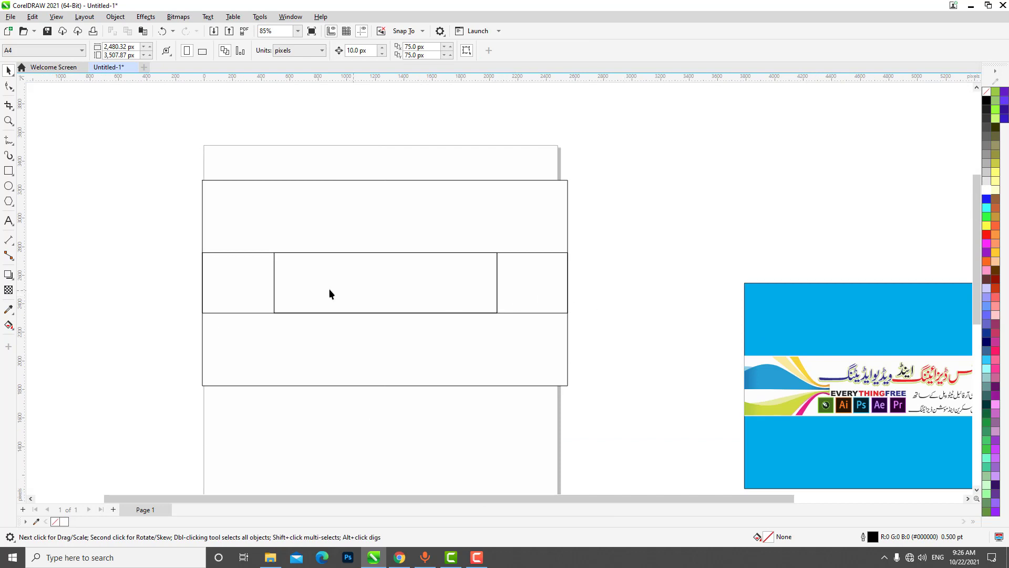
Select the outlined YouTube template and zoom around it and the graphics below.
left_click(257, 286)
scroll(257, 286, "up", 1)
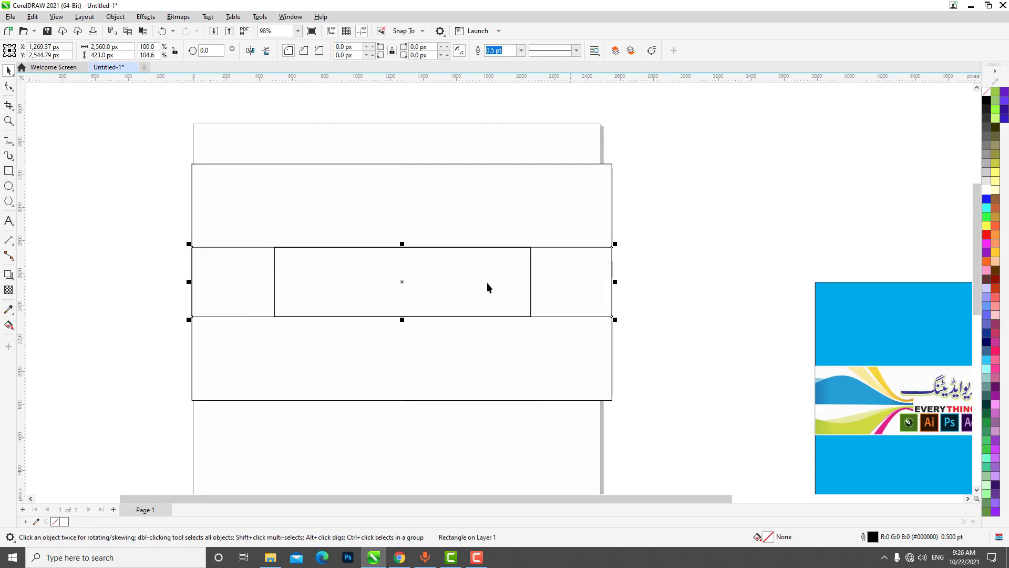
scroll(294, 278, "up", 4)
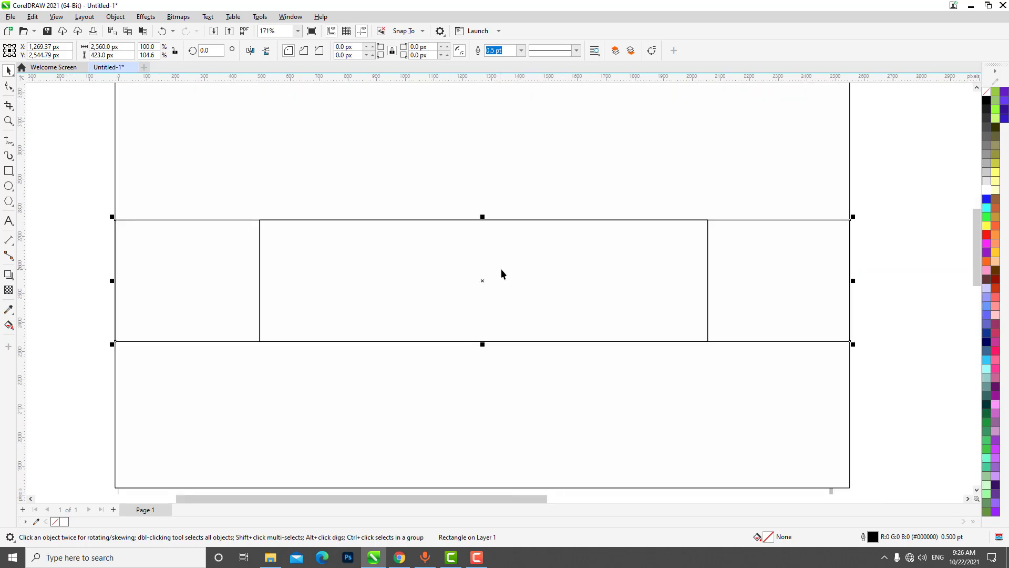
scroll(503, 272, "up", 2)
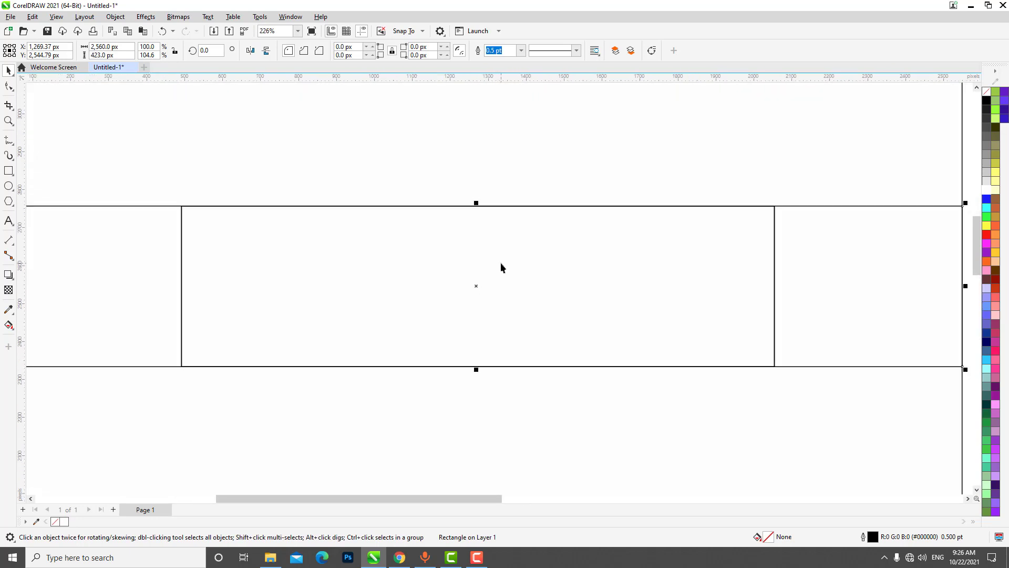
scroll(503, 273, "up", 2)
scroll(504, 279, "down", 1)
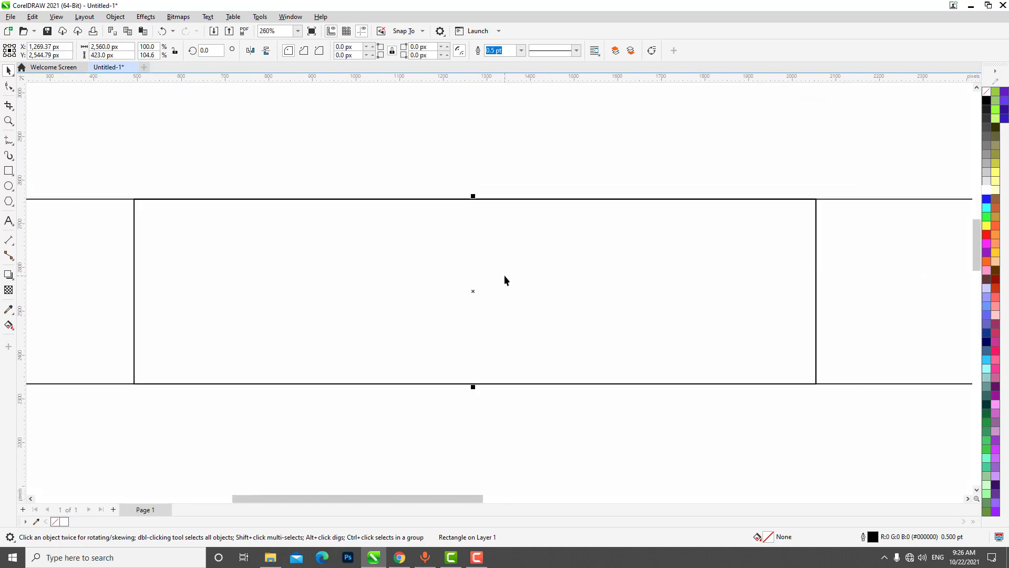
scroll(504, 280, "down", 3)
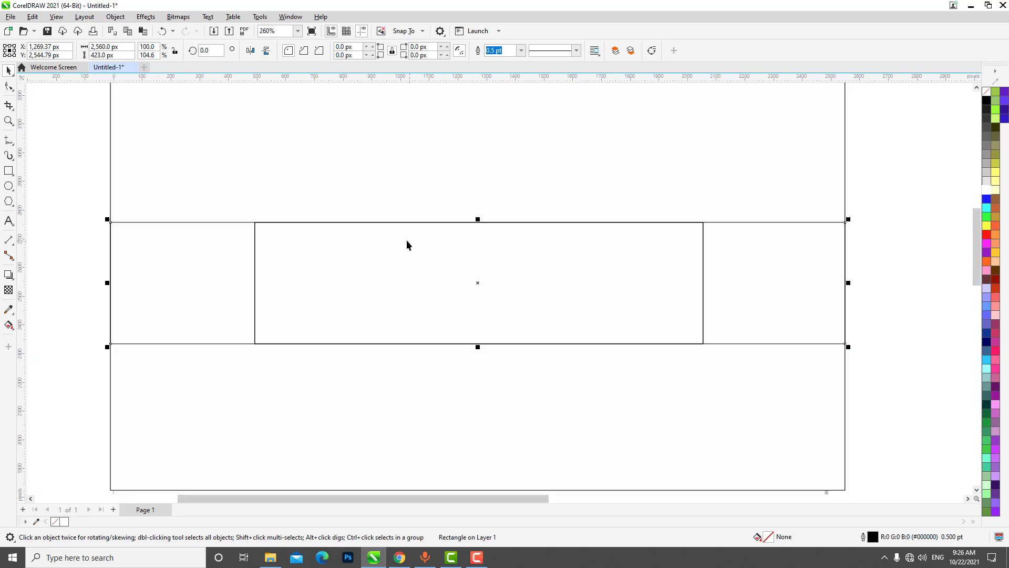
scroll(408, 243, "down", 4)
scroll(405, 272, "down", 4)
scroll(488, 223, "up", 2)
Align the three-cube graphic to the right end of the template's middle band.
scroll(488, 223, "up", 4)
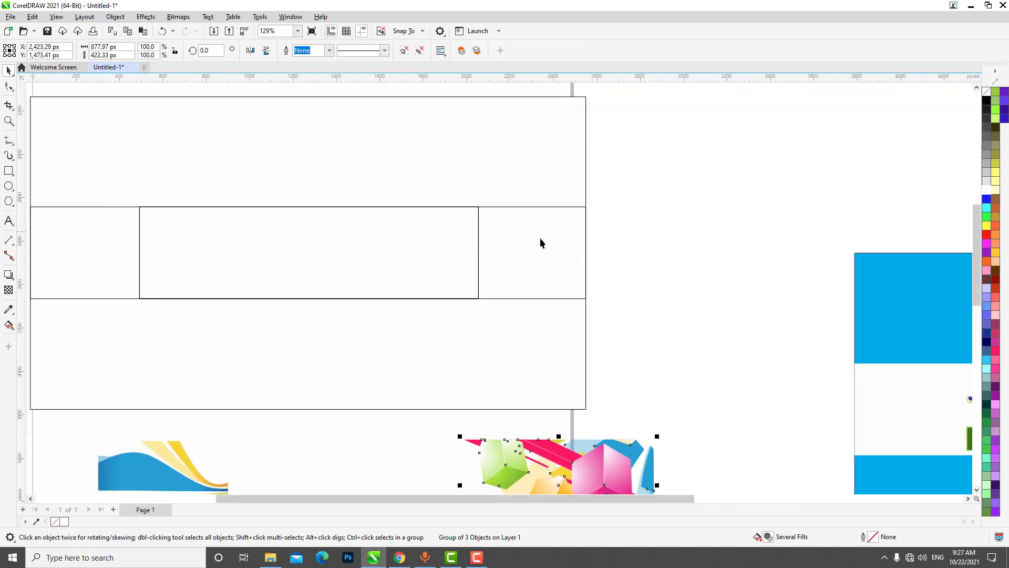
scroll(603, 351, "down", 1)
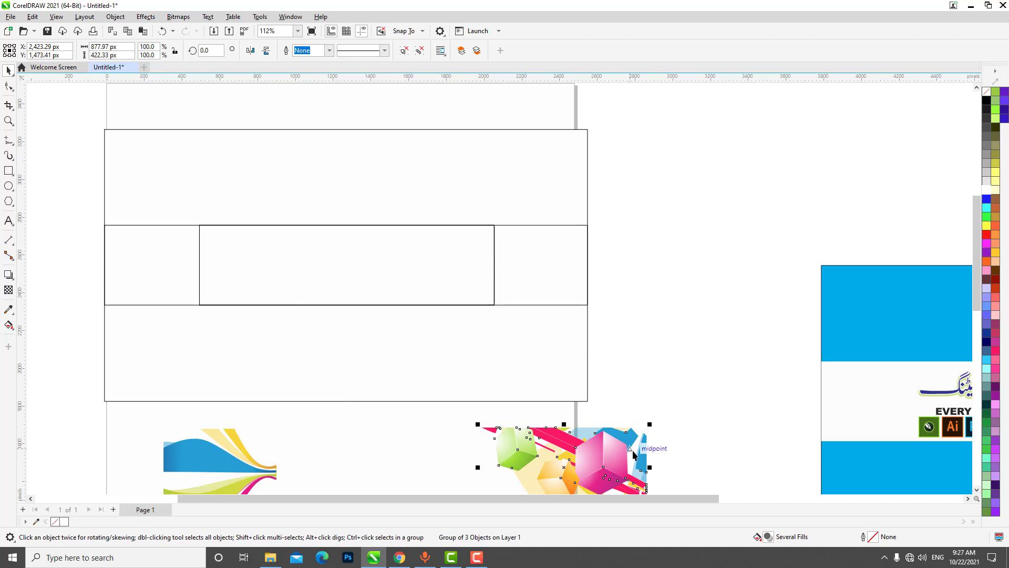
left_click(554, 270)
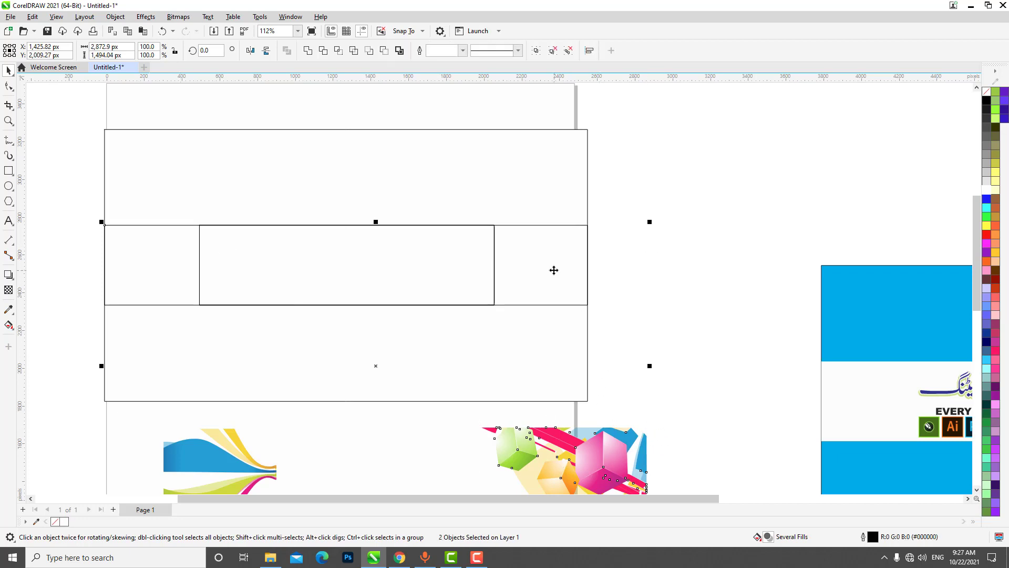
key("ctrl+z")
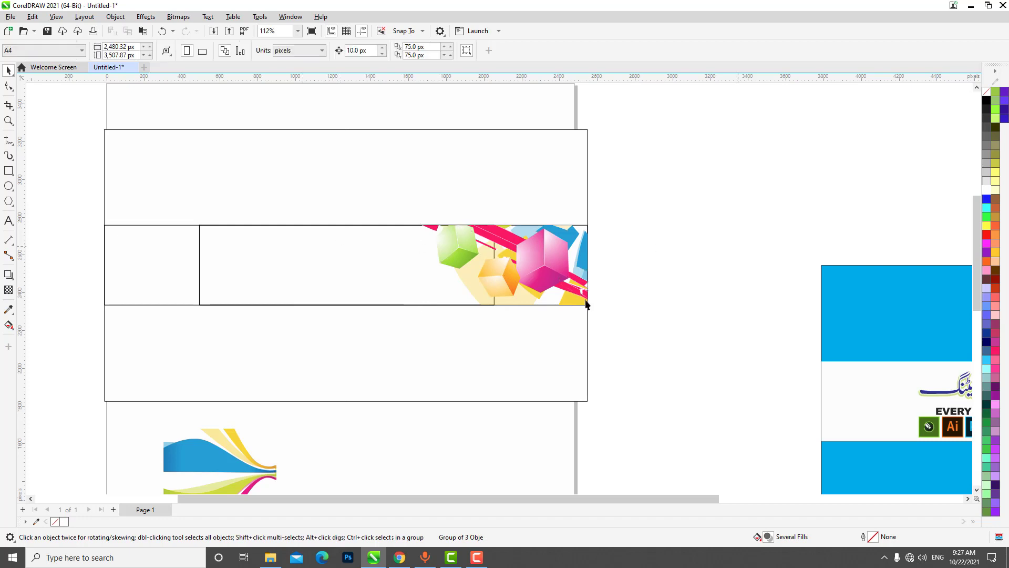
scroll(587, 303, "down", 2)
left_click(374, 400)
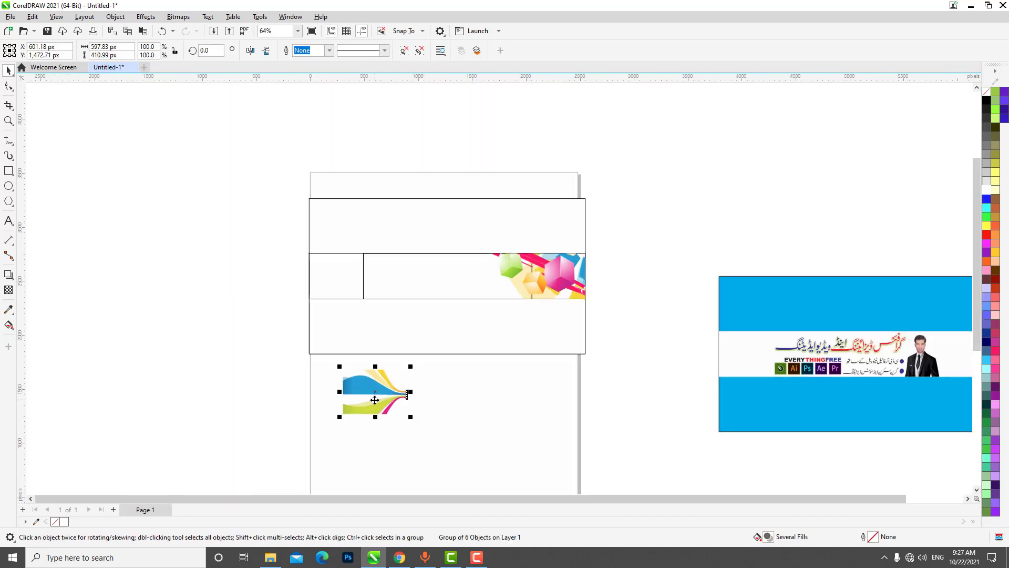
Centre the swoosh vertically on the middle band and align it to the left end.
left_click(332, 276, "shift")
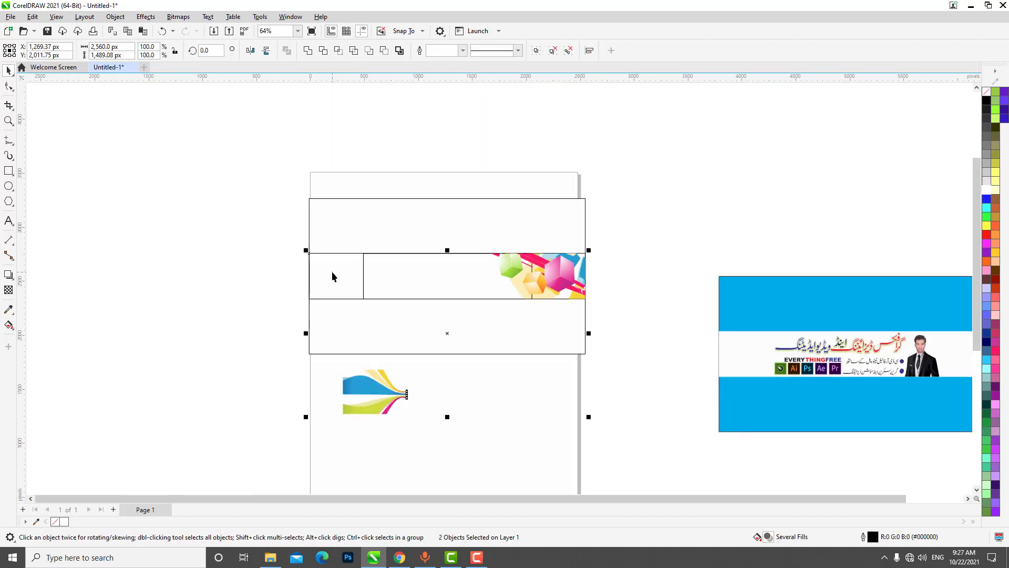
key("c")
key("e")
left_click(463, 289)
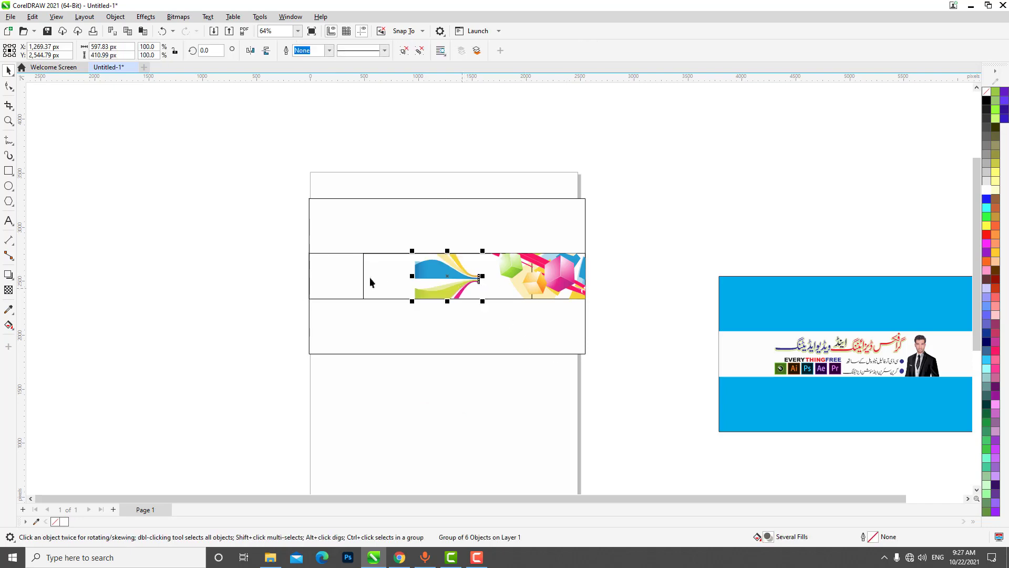
left_click(345, 274, "shift")
key("l")
key("Escape")
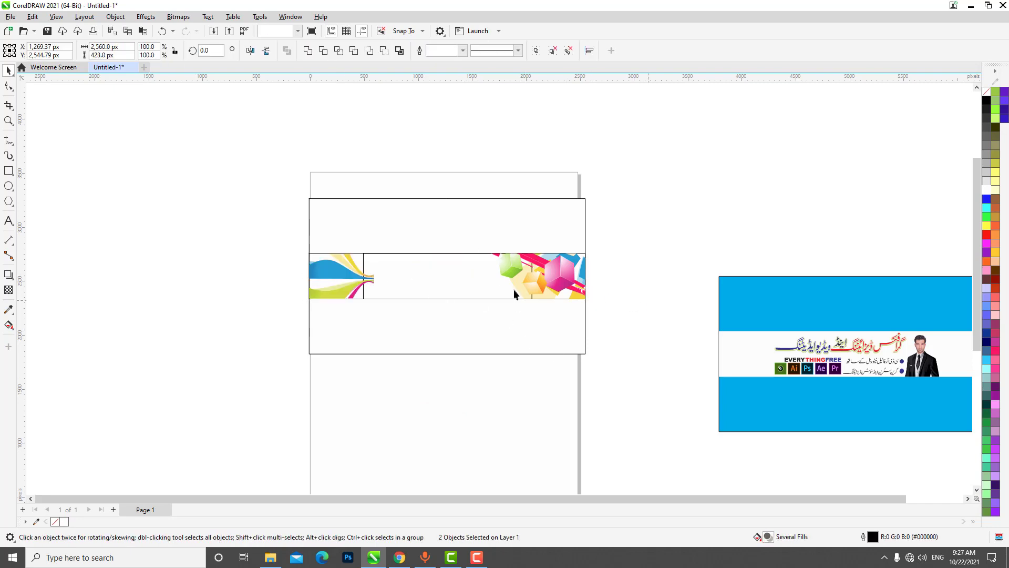
Zoom around and marquee-select the reference banner's heading, photo and icons.
scroll(430, 258, "up", 2)
scroll(494, 279, "up", 1)
scroll(494, 282, "up", 4)
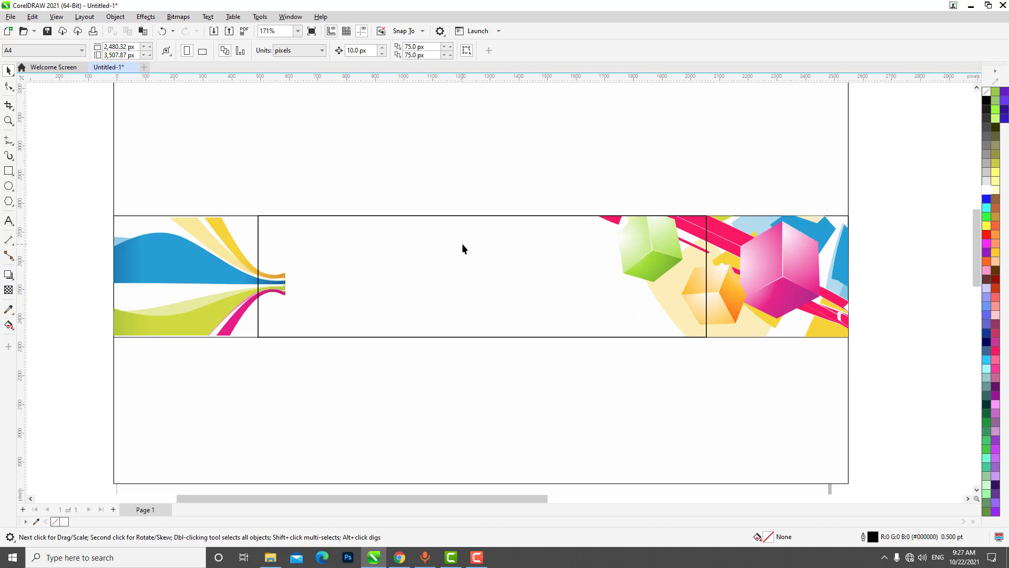
scroll(463, 248, "up", 1)
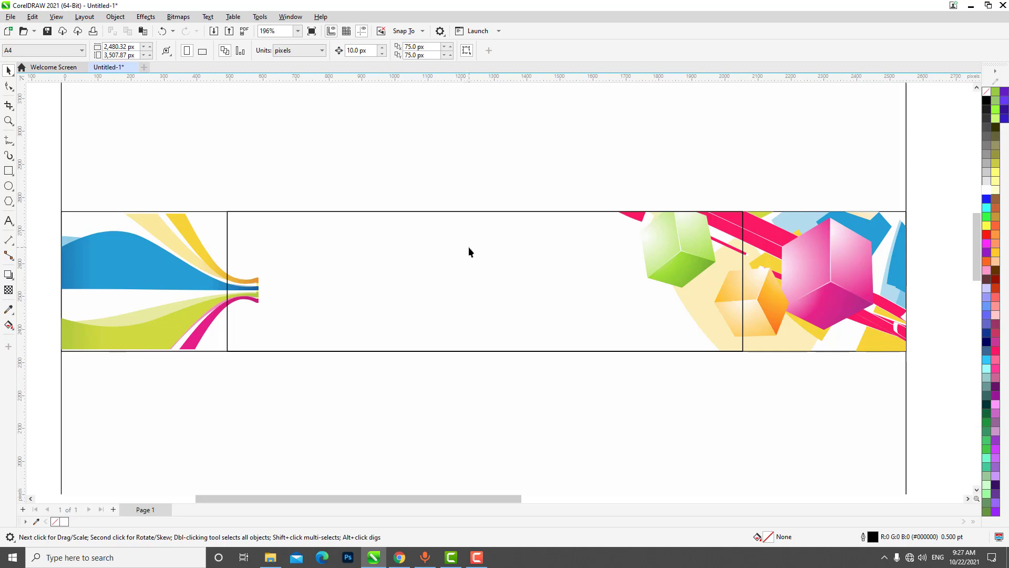
scroll(472, 243, "down", 1)
scroll(574, 360, "down", 2)
scroll(742, 356, "down", 2)
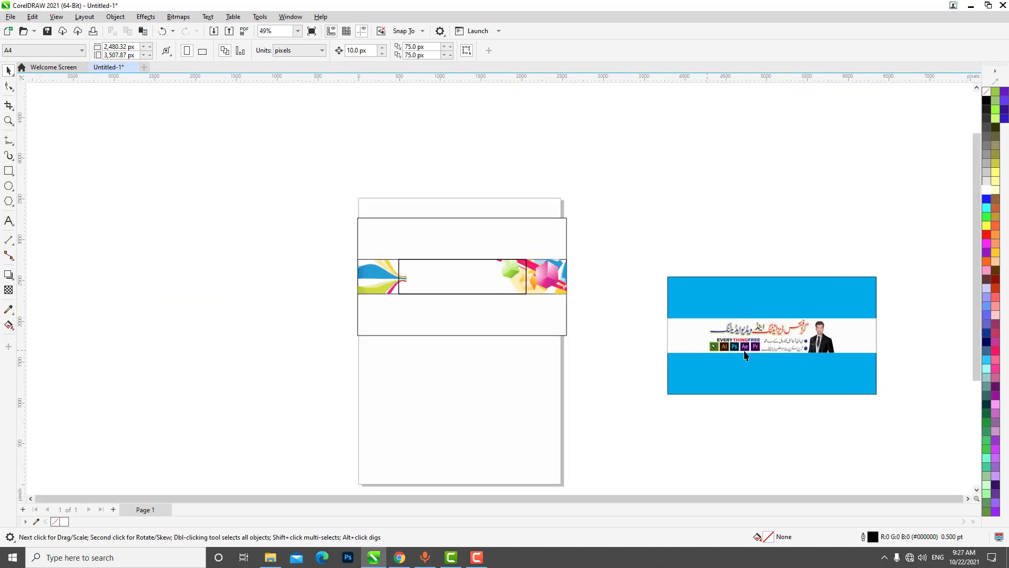
left_click_drag(876, 440, 693, 310)
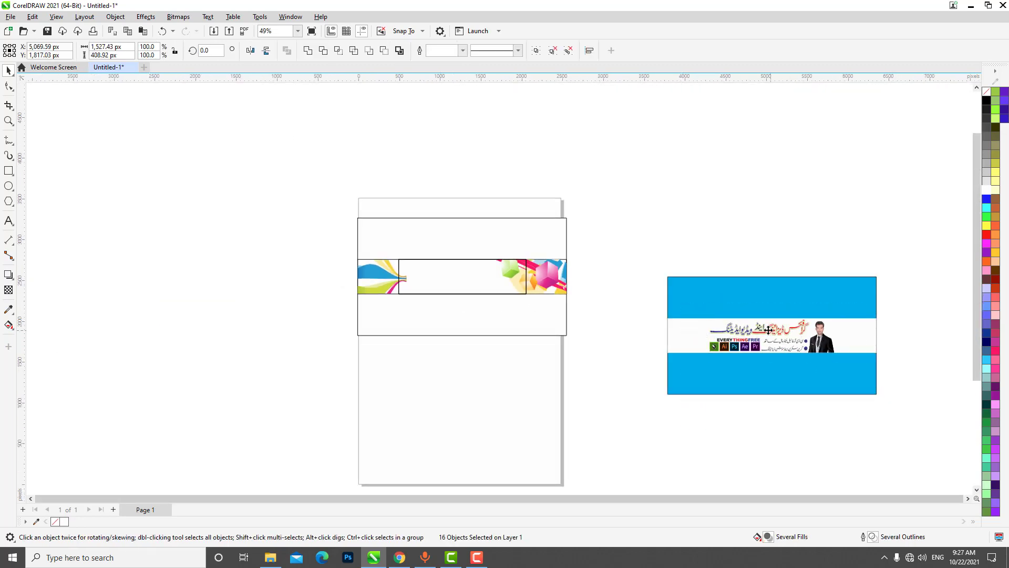
Bring the heading, photo and icons onto the page and lift the man's photo into the band.
left_click_drag(728, 340, 437, 342)
scroll(525, 373, "up", 1)
left_click(528, 376)
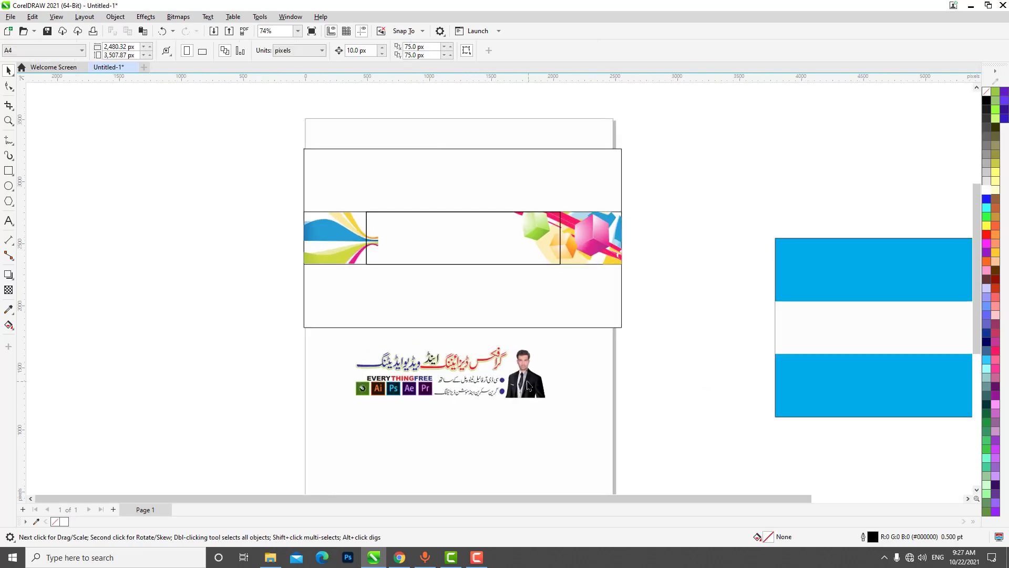
scroll(529, 382, "up", 1)
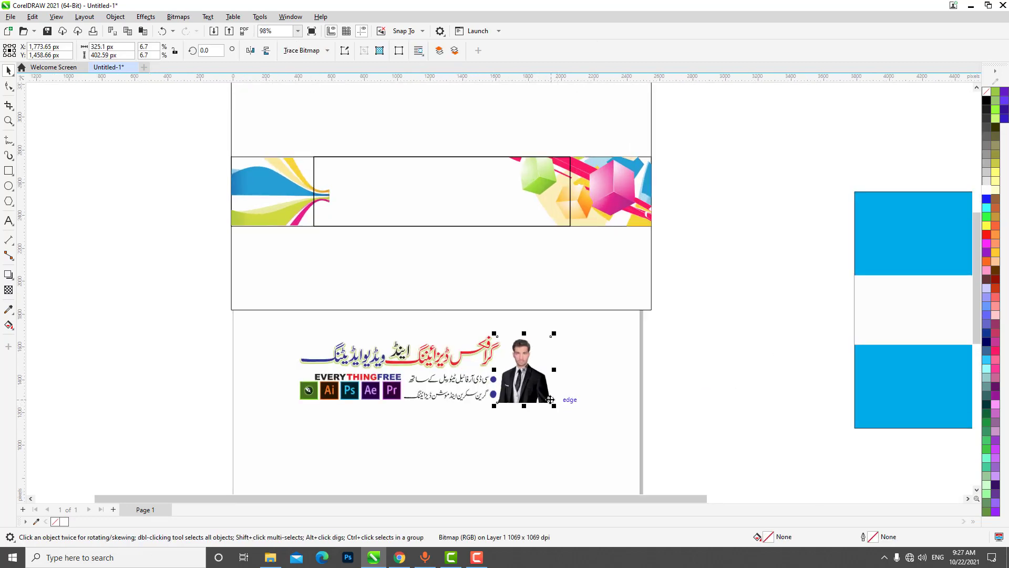
left_click_drag(553, 395, 572, 223)
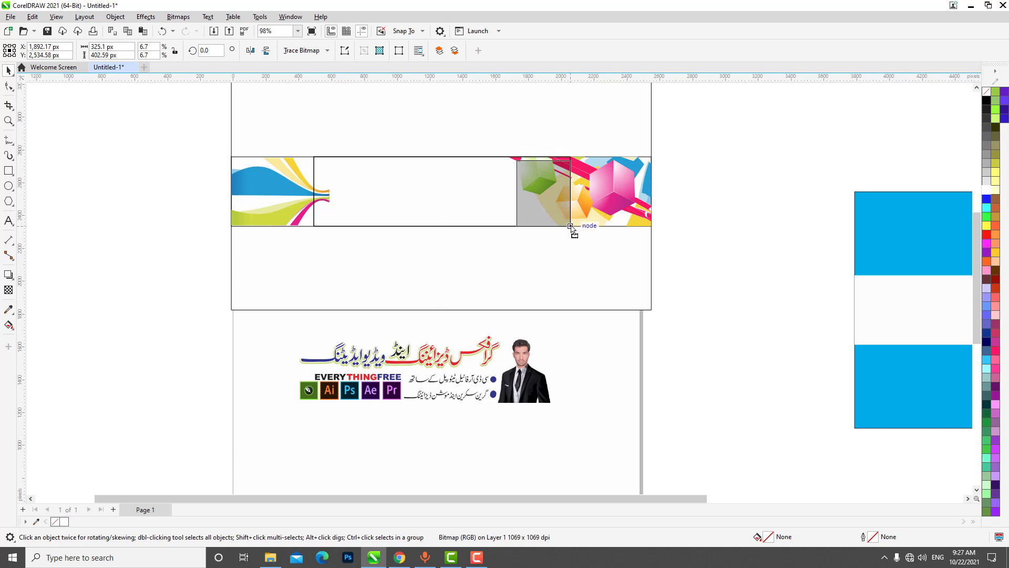
Position the photo against the cubes, then select the Urdu heading below the template.
left_click(594, 266)
left_click_drag(629, 402, 414, 128)
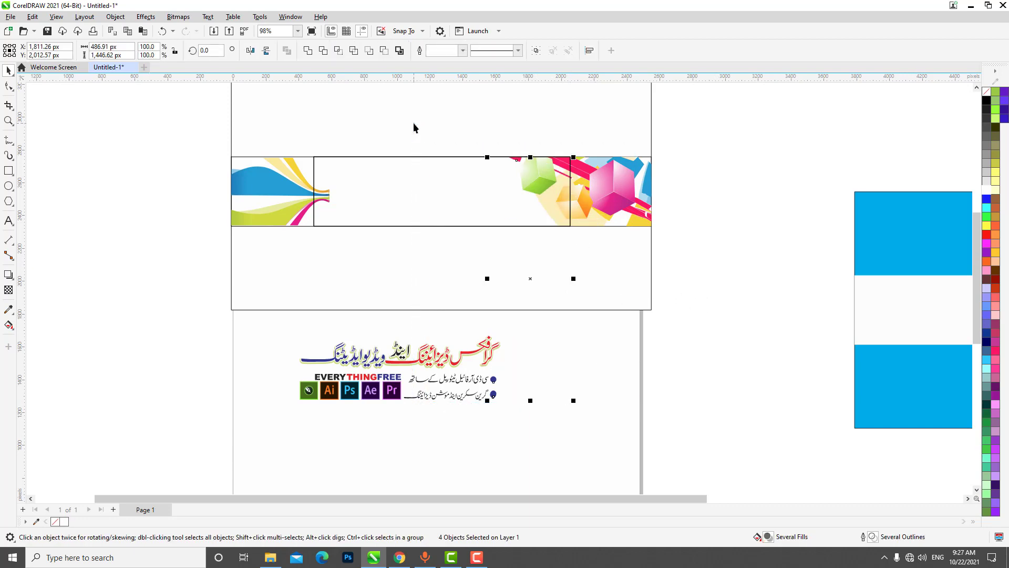
left_click(746, 453)
scroll(462, 351, "up", 2)
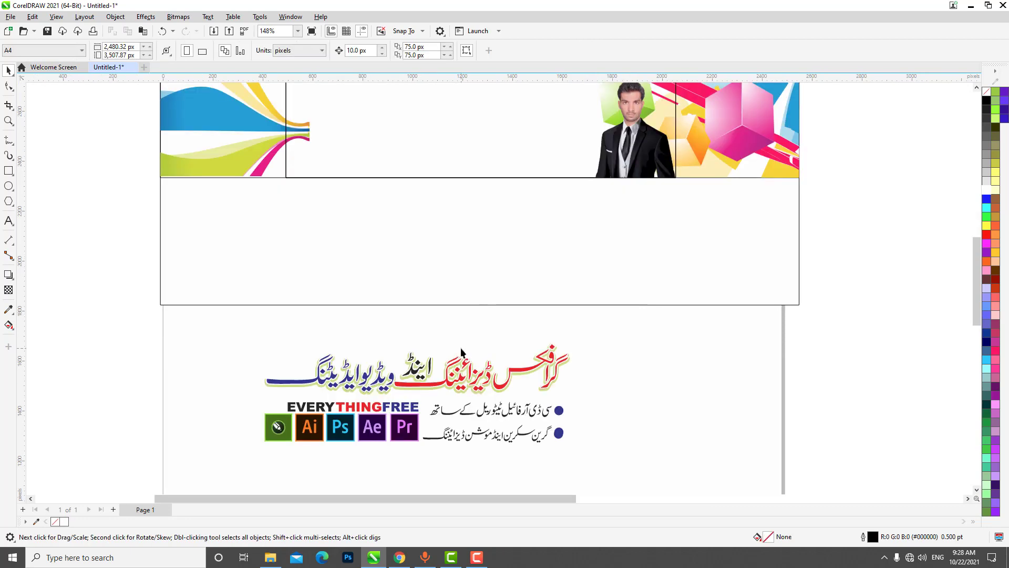
left_click_drag(217, 333, 605, 398)
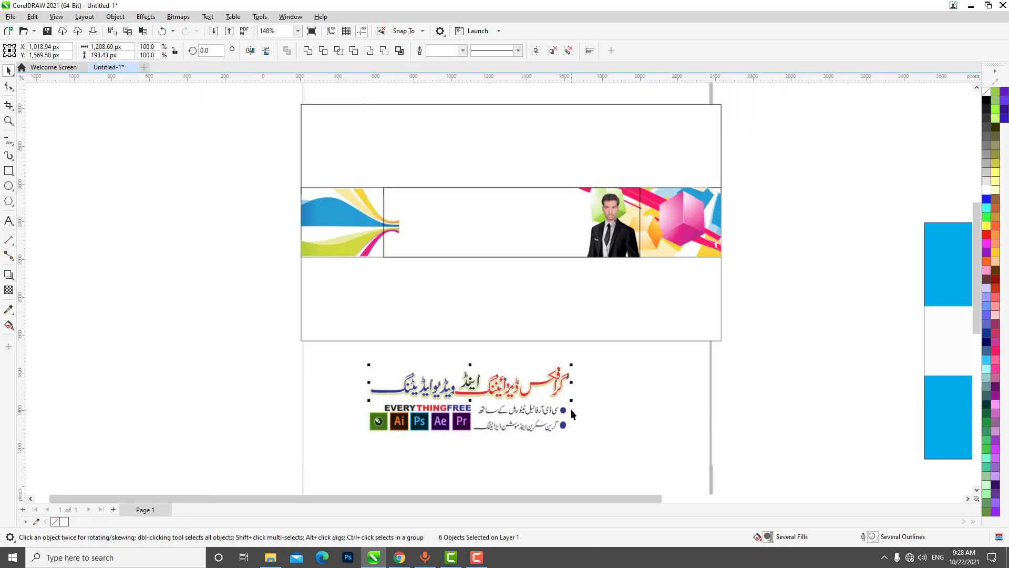
Move the Urdu heading up into the band beside the portrait, keeping its size.
scroll(640, 407, "down", 2)
mouse_move(480, 388)
left_mouse_down()
mouse_move(487, 255)
mouse_move(505, 221)
left_mouse_up()
scroll(436, 221, "up", 2)
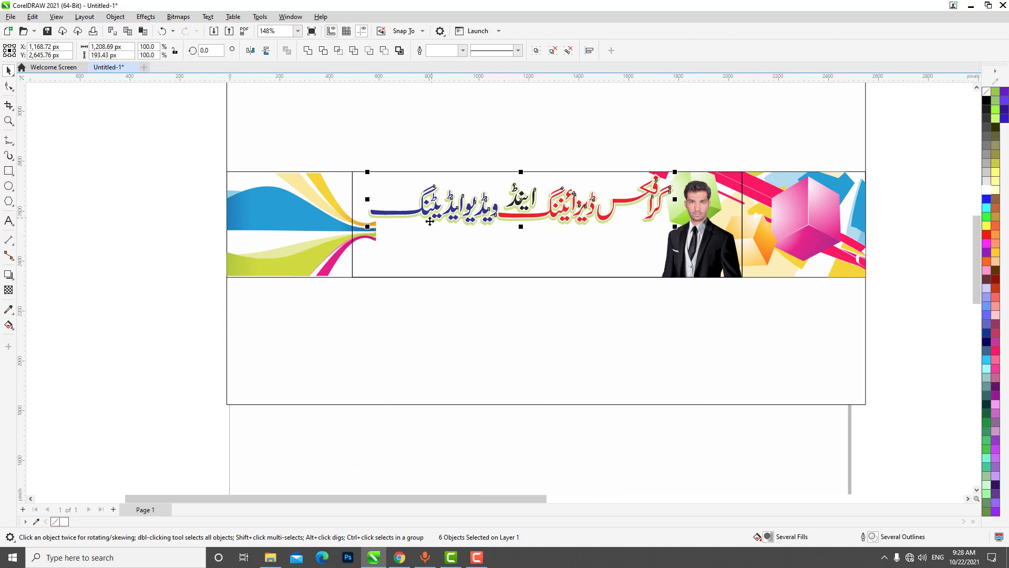
scroll(544, 199, "up", 1)
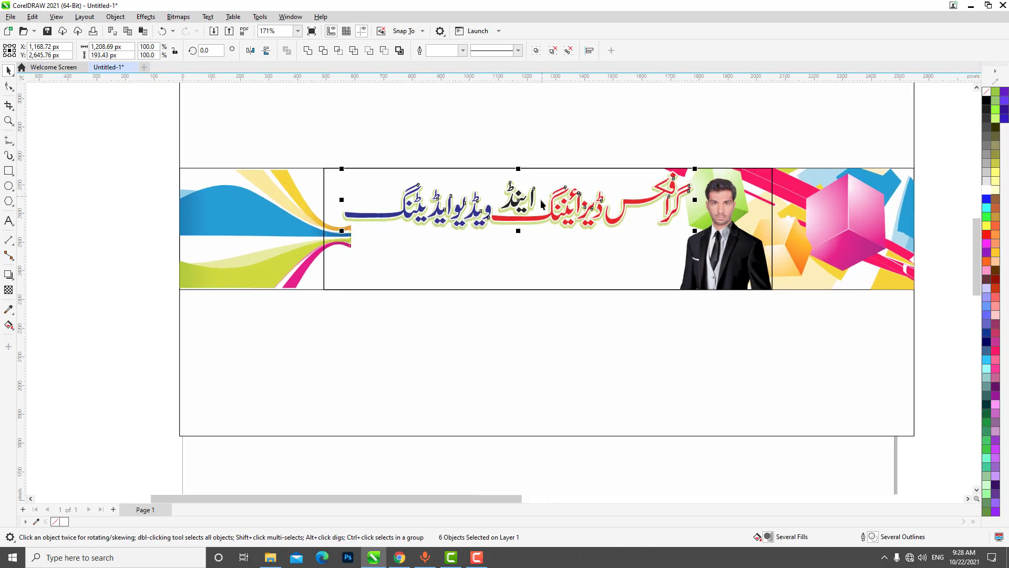
scroll(547, 195, "up", 1)
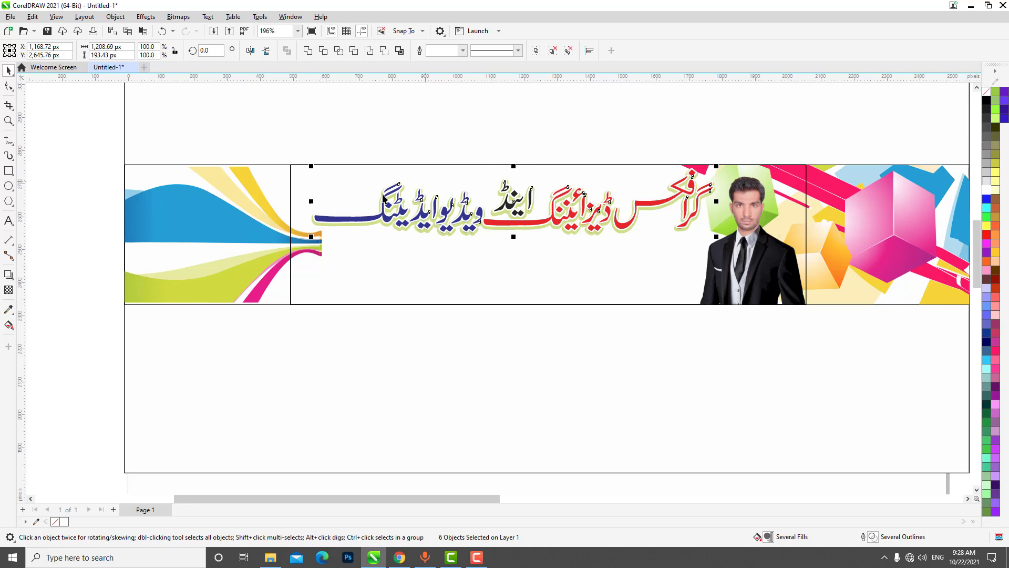
left_click_drag(315, 238, 298, 253)
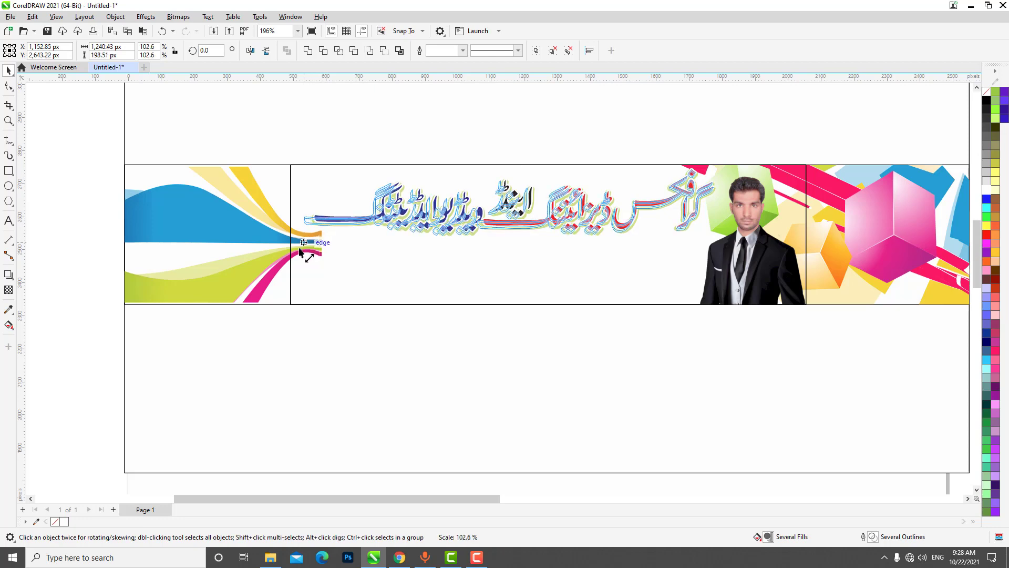
key("Escape")
Place the two Urdu bullet lines in the banner beneath the title.
scroll(601, 223, "up", 1)
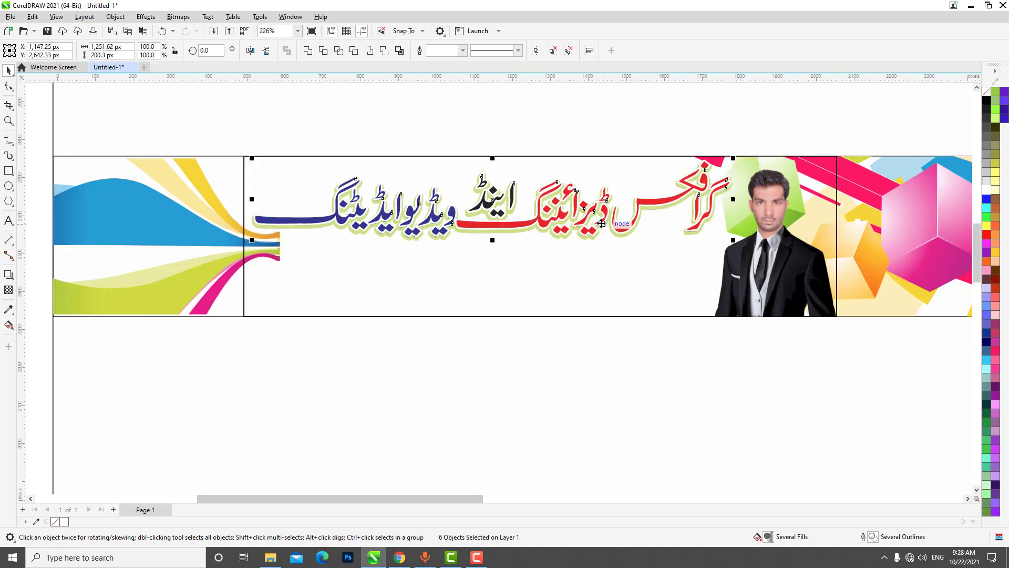
scroll(587, 229, "down", 2)
scroll(560, 220, "down", 1)
scroll(544, 394, "up", 1)
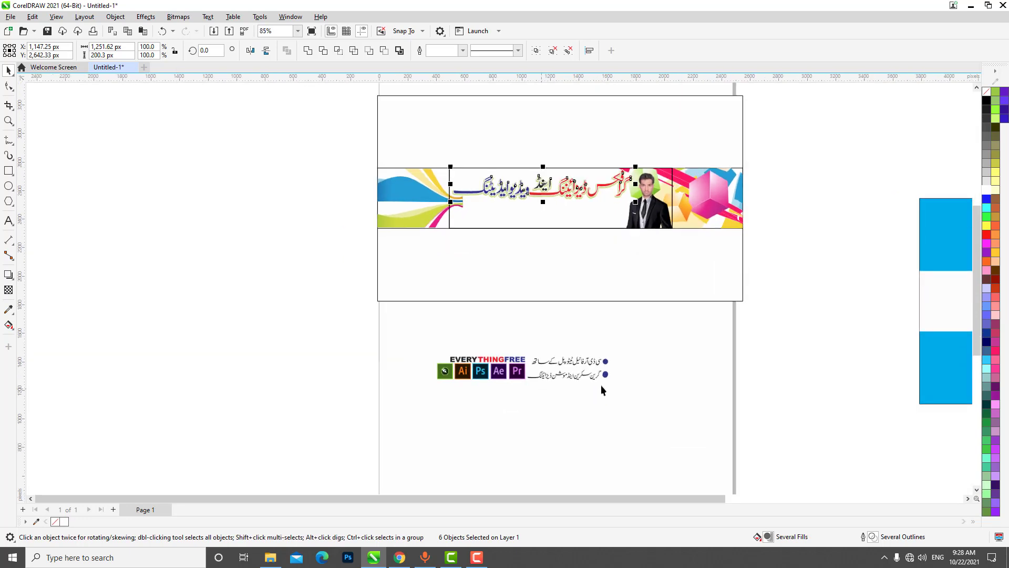
mouse_move(632, 408)
left_mouse_down()
mouse_move(524, 331)
mouse_move(603, 160)
left_mouse_up()
scroll(581, 321, "up", 1)
scroll(582, 321, "up", 1)
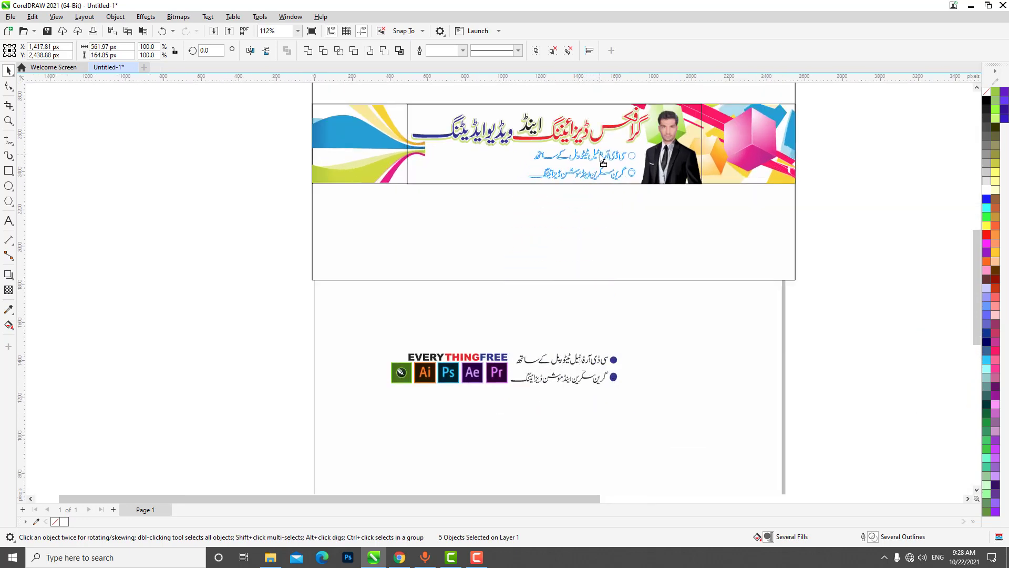
left_click(567, 370)
Move the EVERYTHINGFREE icon block into the banner beside the Urdu bullets.
left_click_drag(298, 336, 299, 337)
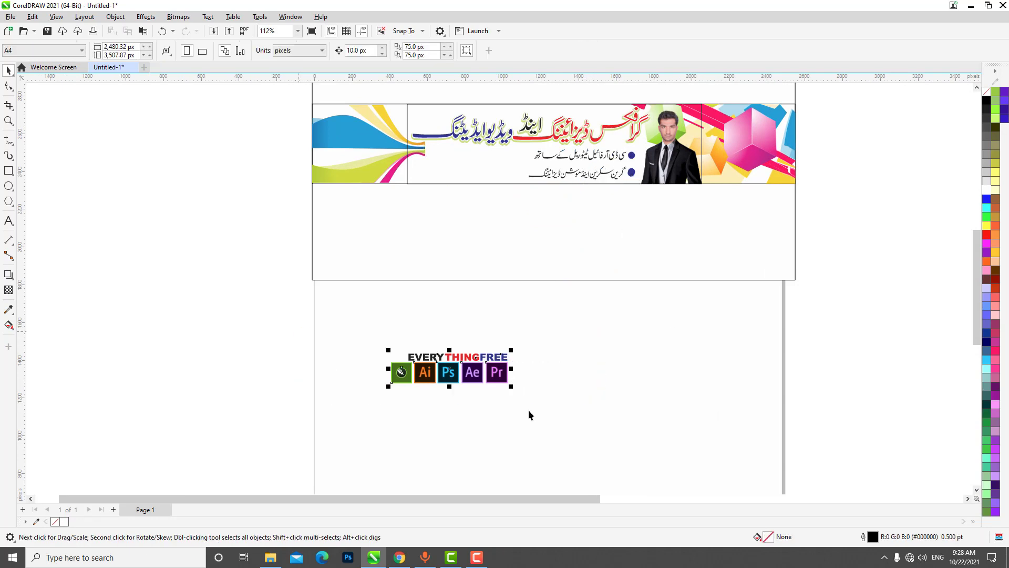
scroll(529, 415, "down", 1)
left_click_drag(507, 387, 503, 249)
scroll(503, 249, "up", 4)
scroll(506, 249, "up", 1)
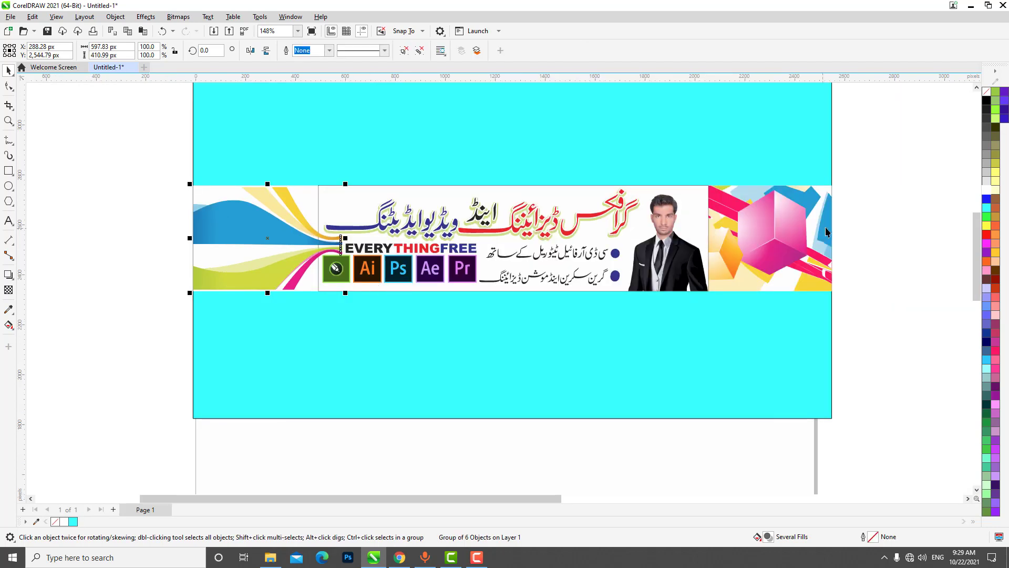
Move the colourful cube graphic behind the man's photo so shapes fill the banner's right end.
left_click(772, 243)
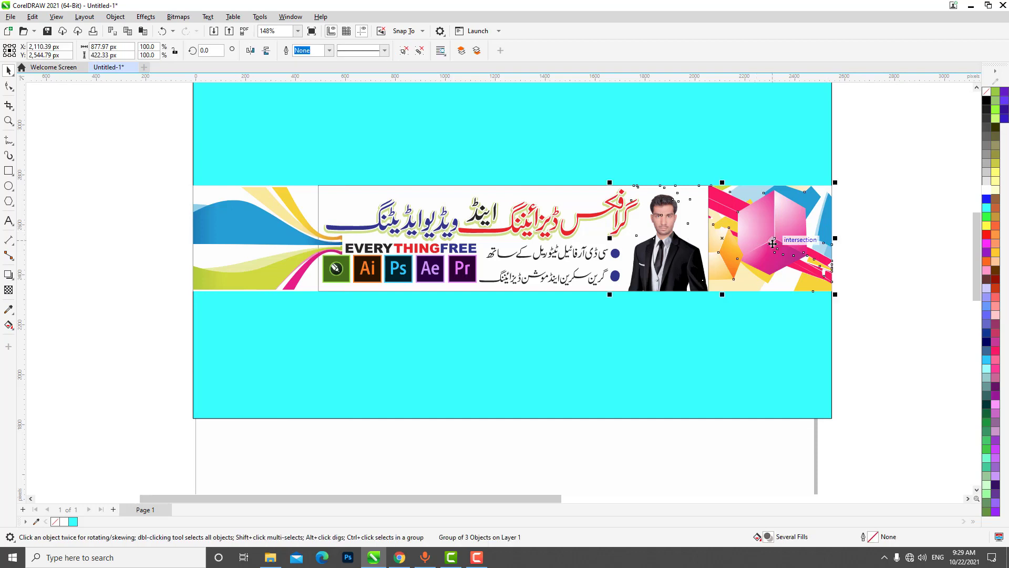
left_click_drag(885, 345, 619, 144)
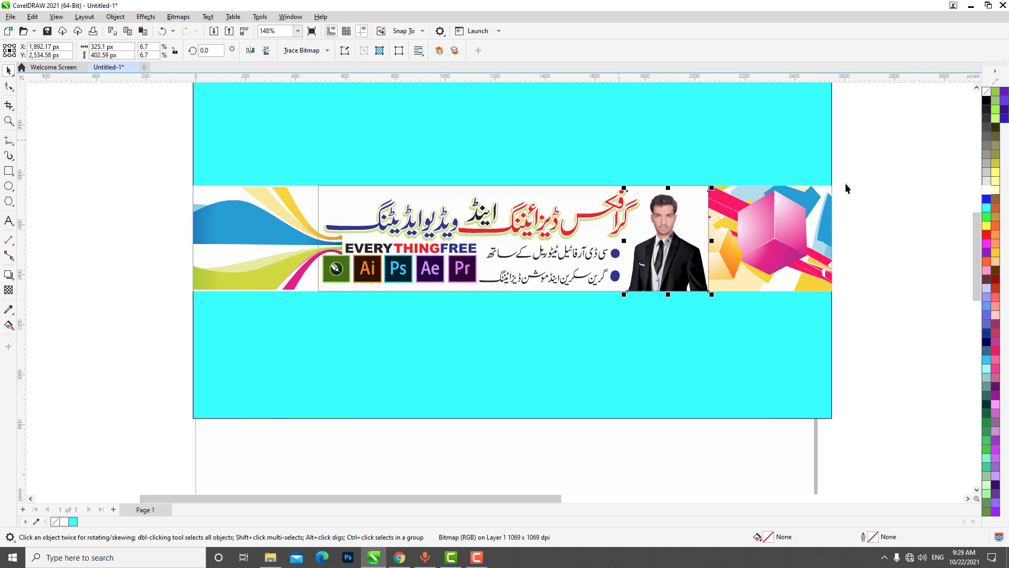
left_click(806, 211, "shift")
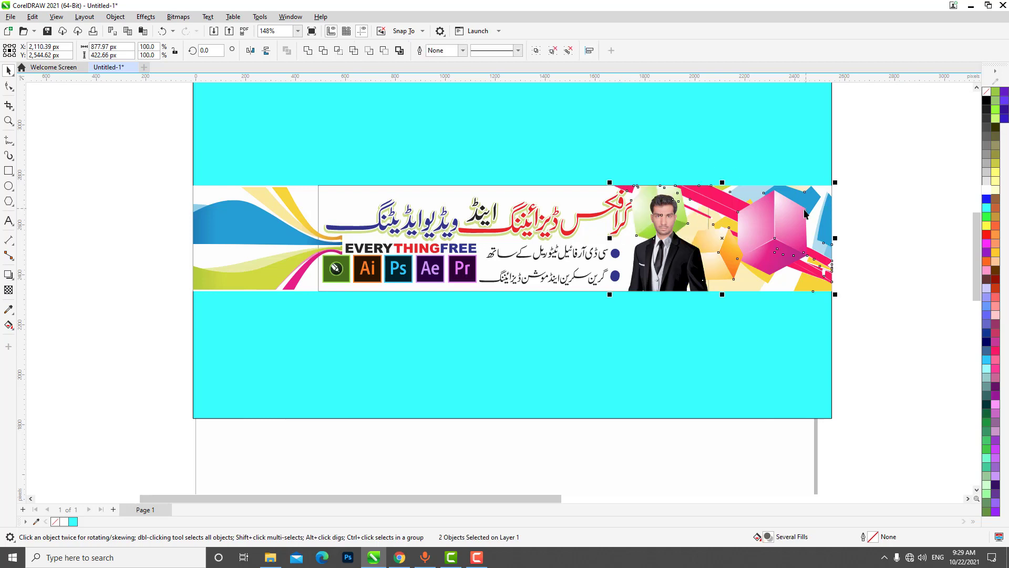
left_click(874, 220)
scroll(676, 227, "up", 2)
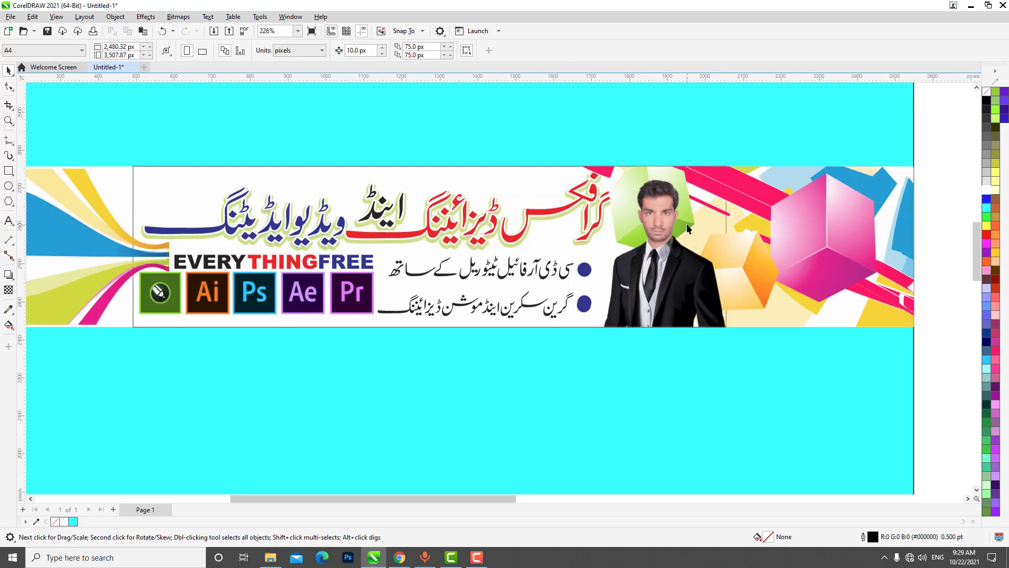
scroll(573, 218, "down", 1)
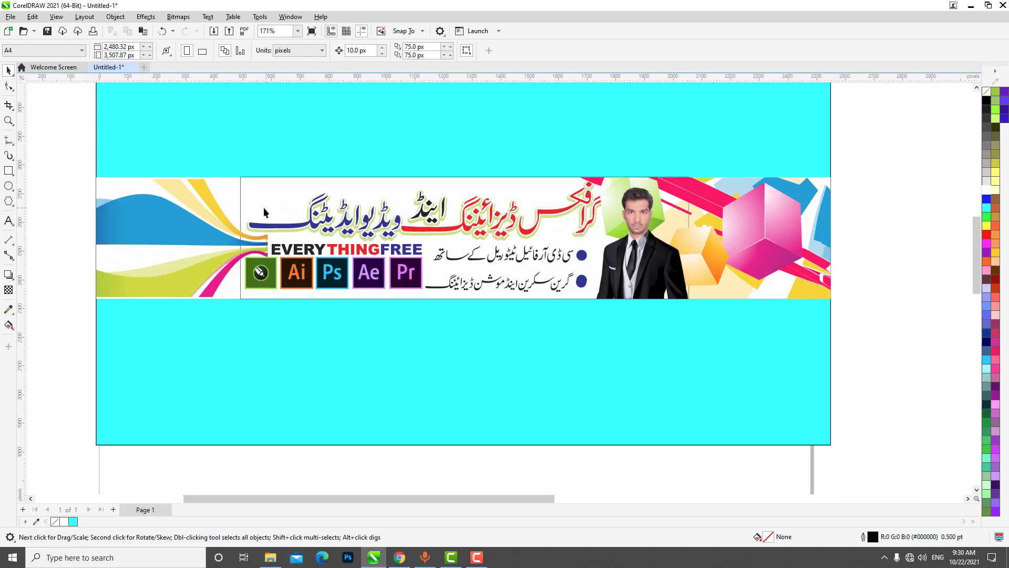
Zoom in and set the central white rectangle's outline width to None.
mouse_move(69, 168)
left_mouse_down()
mouse_move(465, 263)
mouse_move(673, 257)
left_mouse_up()
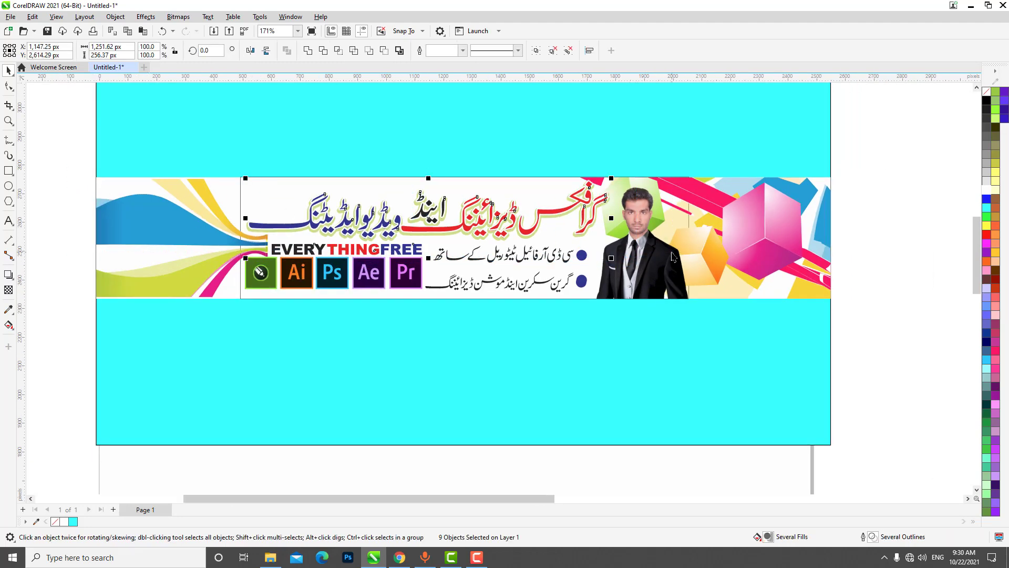
scroll(237, 272, "up", 2)
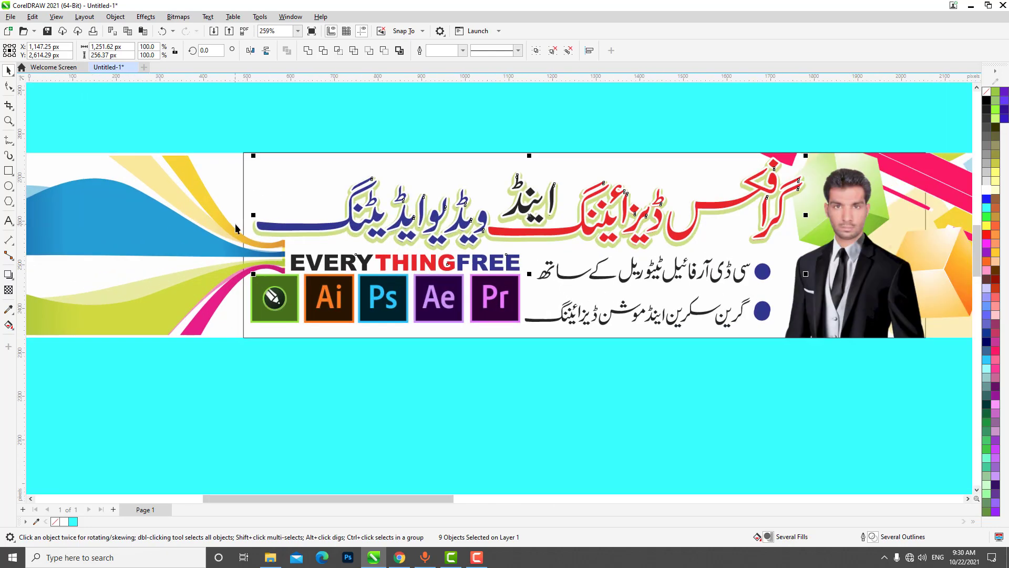
scroll(410, 294, "down", 1)
scroll(278, 356, "up", 3)
scroll(260, 364, "up", 1)
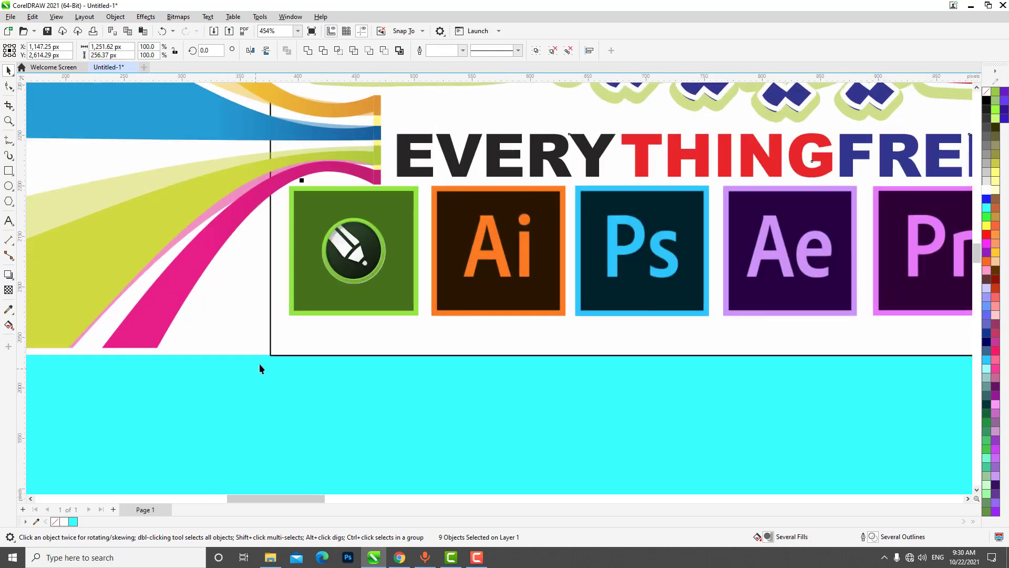
scroll(274, 351, "up", 5)
scroll(274, 354, "up", 5)
left_click(278, 364)
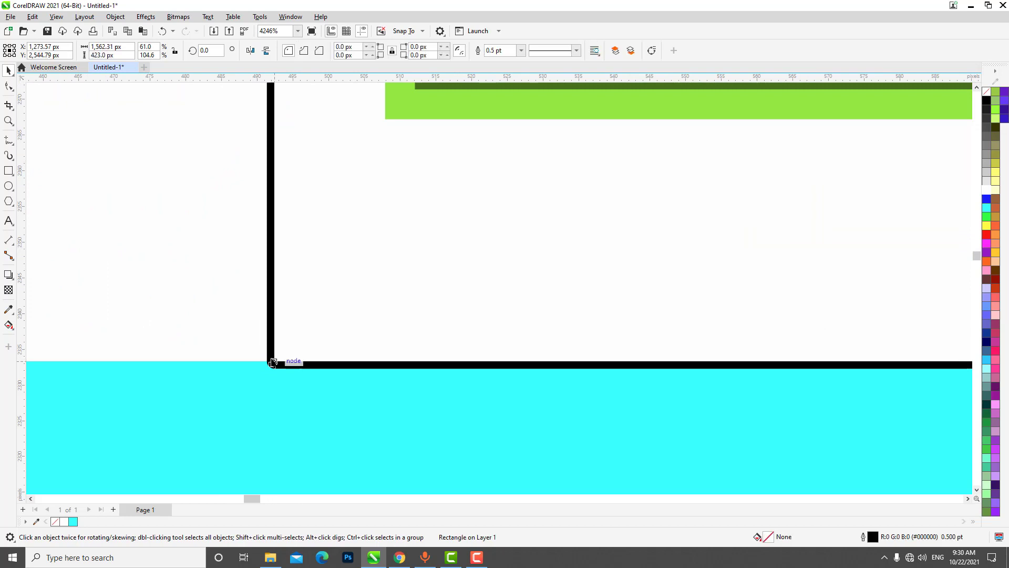
left_click(521, 50)
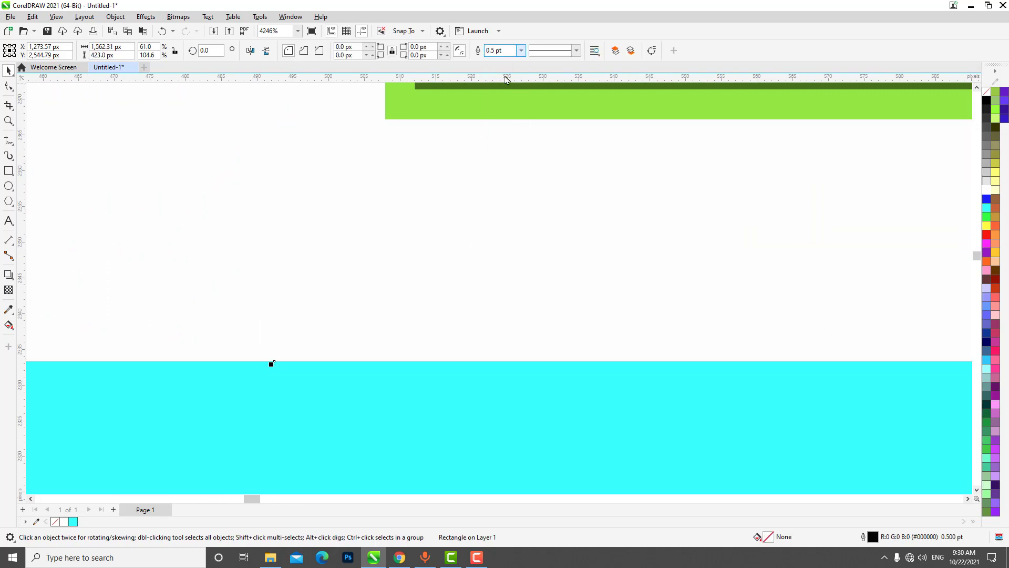
Zoom back out and marquee-select all 23 banner objects for export.
scroll(382, 296, "down", 3)
scroll(383, 290, "down", 4)
scroll(384, 284, "down", 5)
scroll(384, 282, "down", 5)
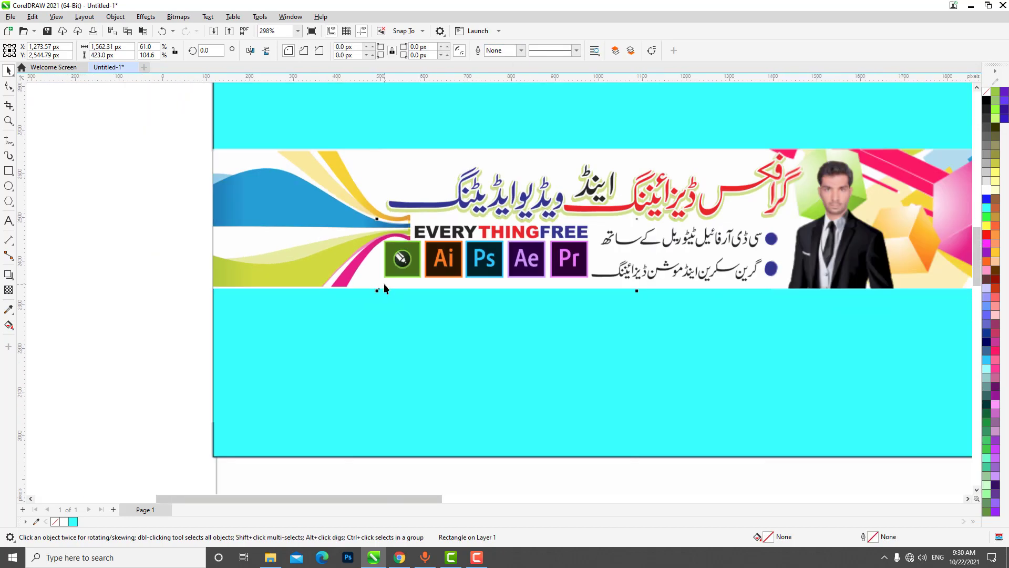
scroll(295, 273, "down", 3)
left_click(205, 262)
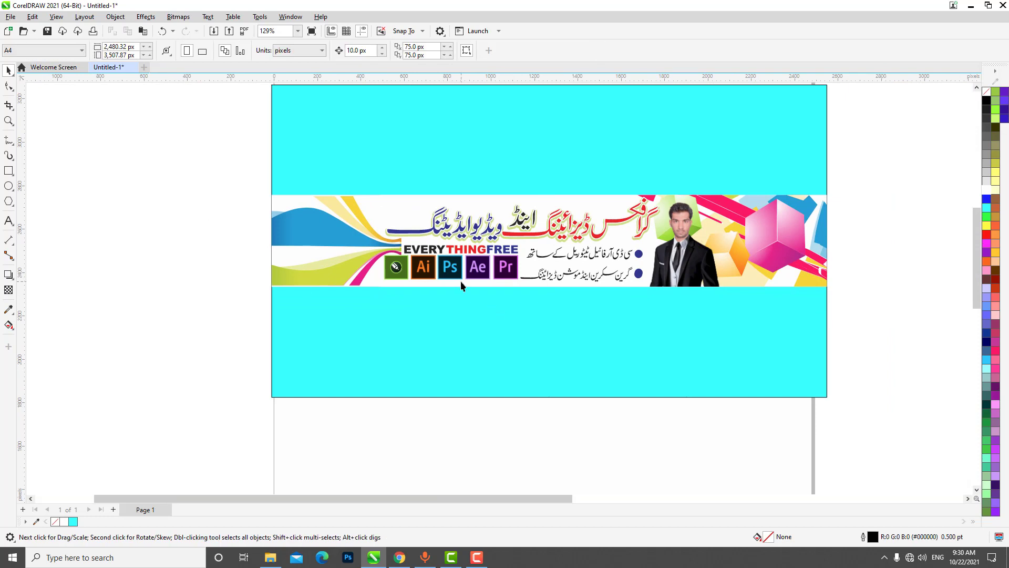
scroll(462, 284, "down", 2)
scroll(473, 278, "down", 2)
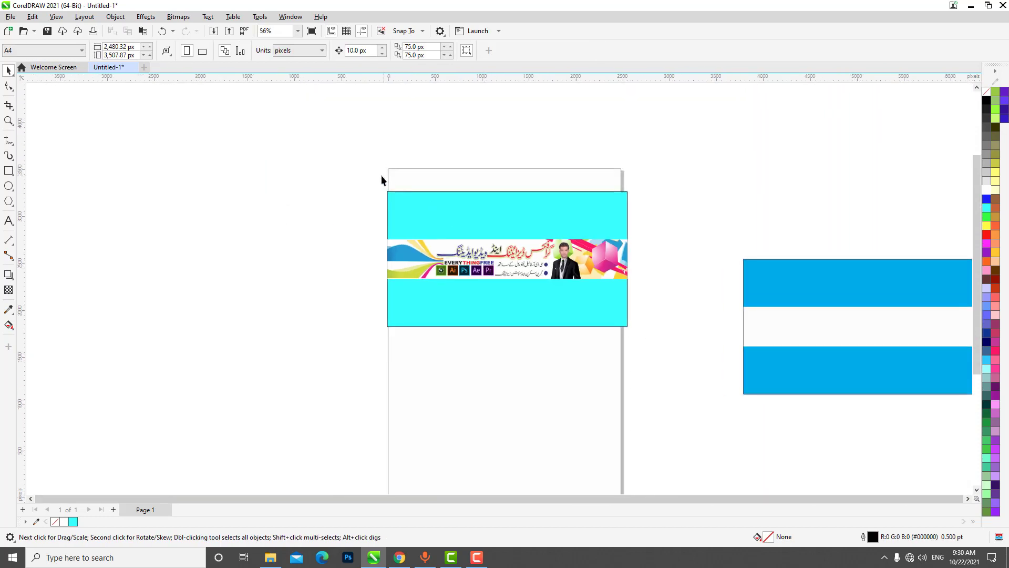
left_click_drag(364, 184, 652, 375)
scroll(491, 261, "up", 1)
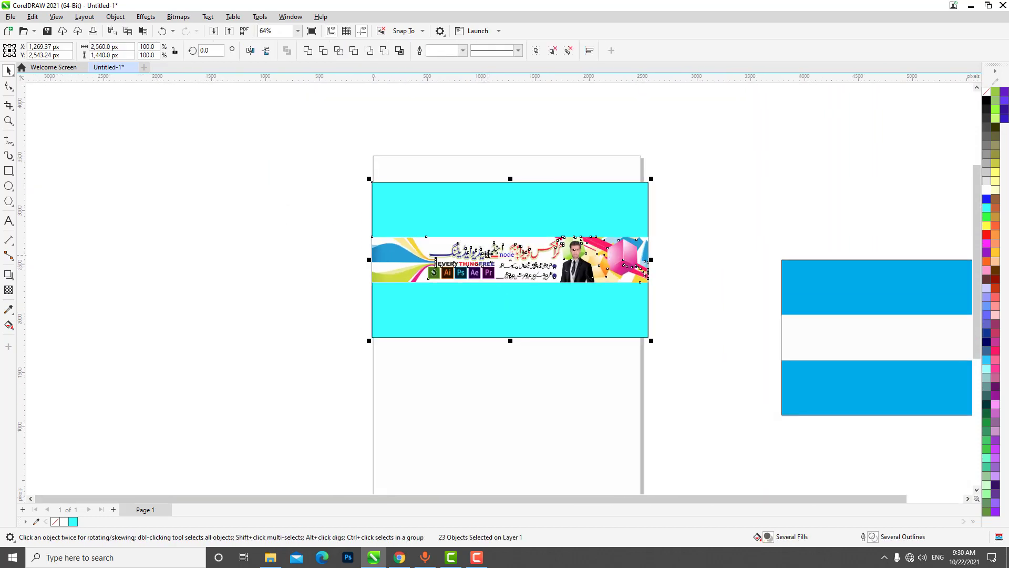
Export the selected banner to the Desktop as JPEG 'Channel Art' at high, 80% quality.
left_click(10, 17)
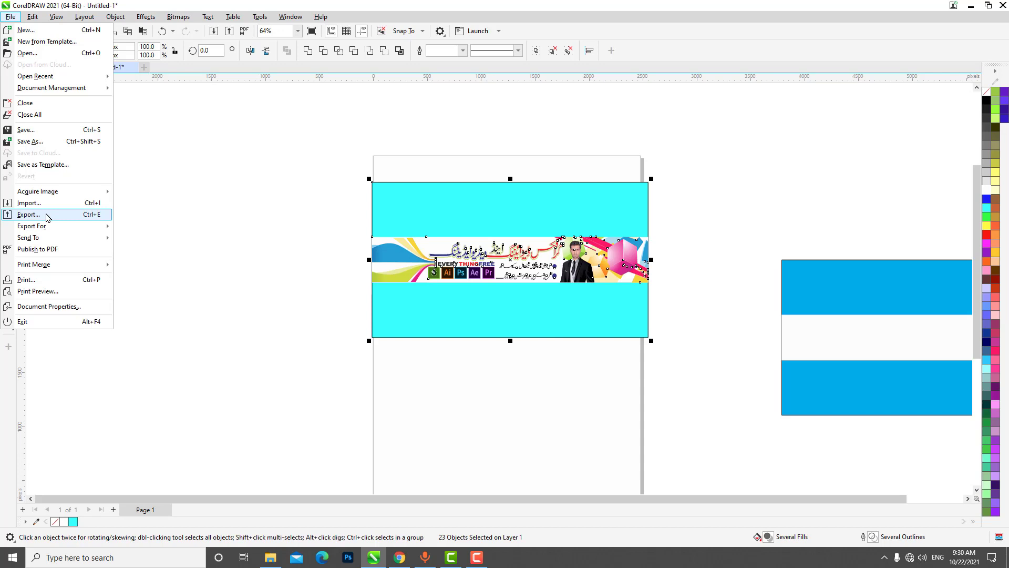
left_click(47, 216)
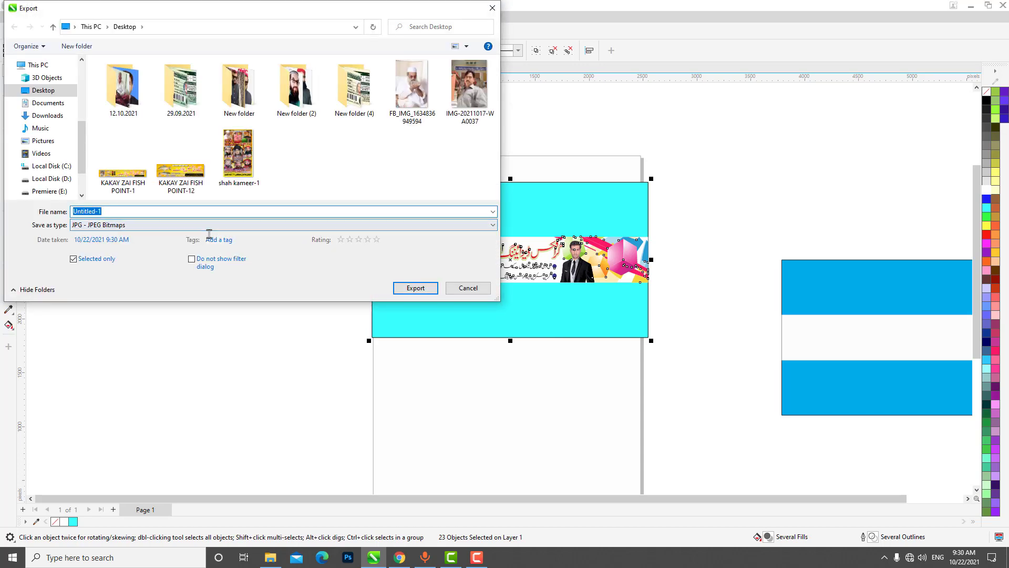
key("BackSpace")
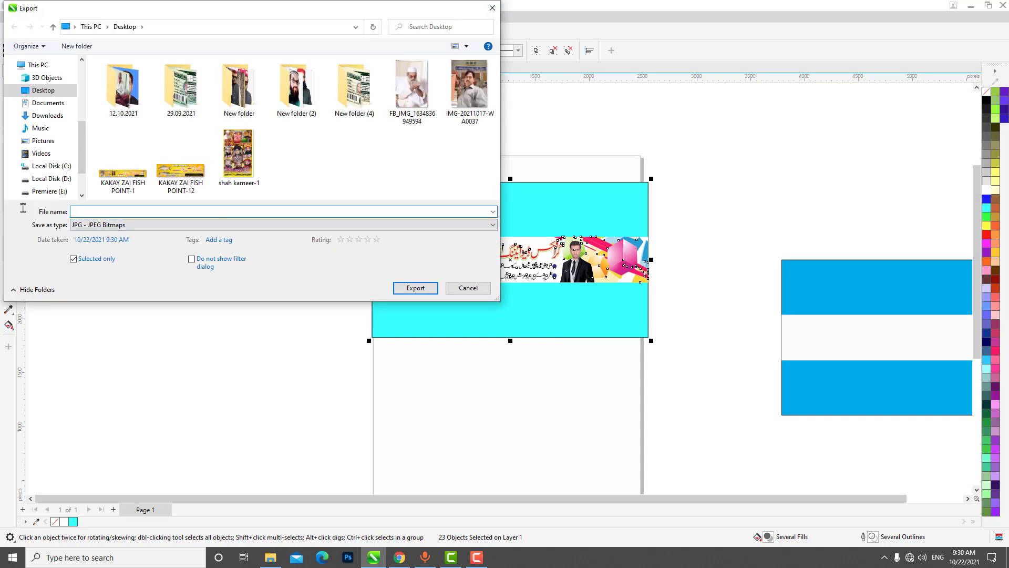
key("ctrl+z")
type("Channel Art")
left_click(420, 289)
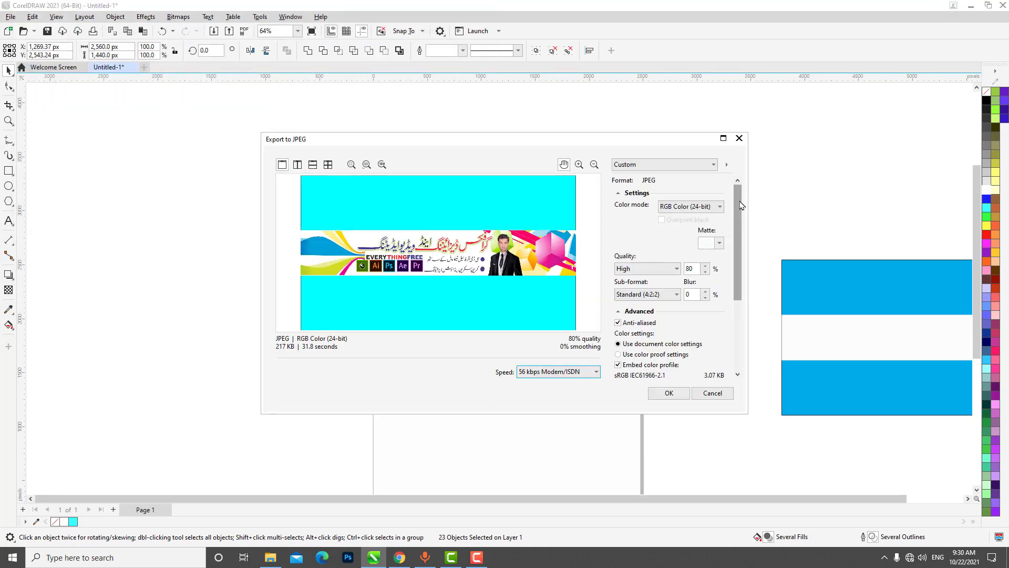
scroll(737, 236, "down", 3)
scroll(738, 236, "down", 3)
left_click(669, 393)
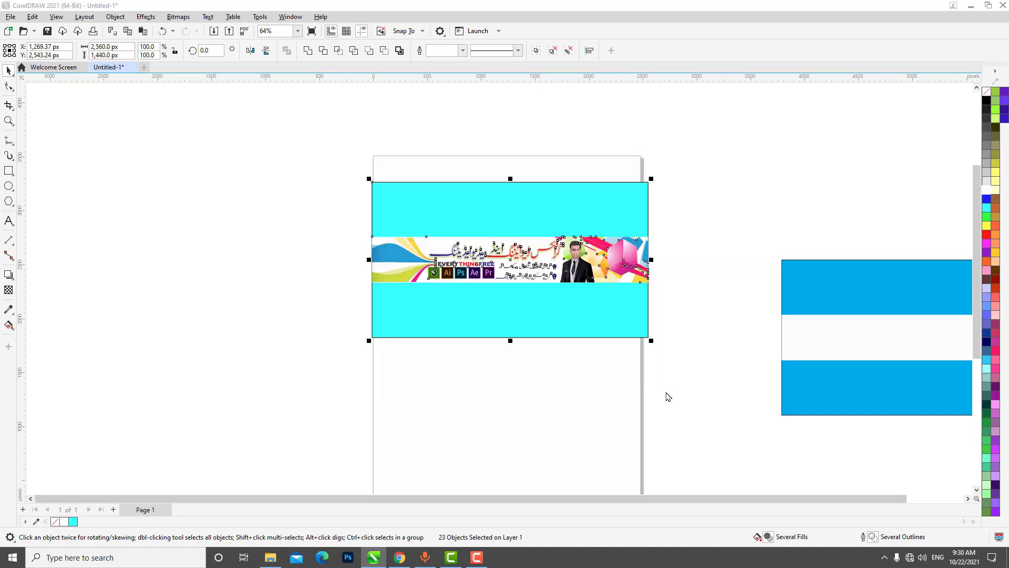
left_click(704, 423)
scroll(520, 242, "up", 1)
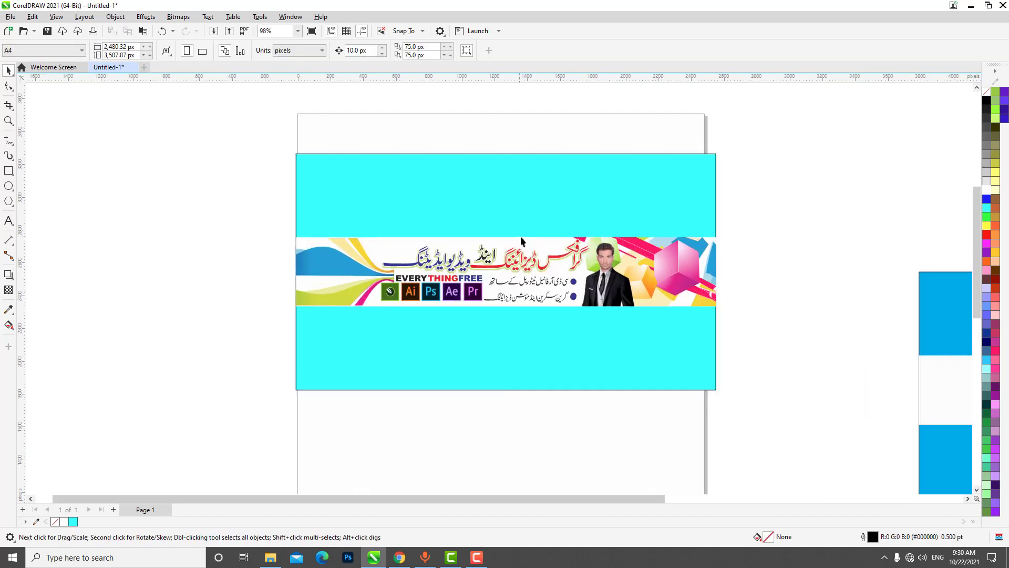
scroll(524, 241, "up", 1)
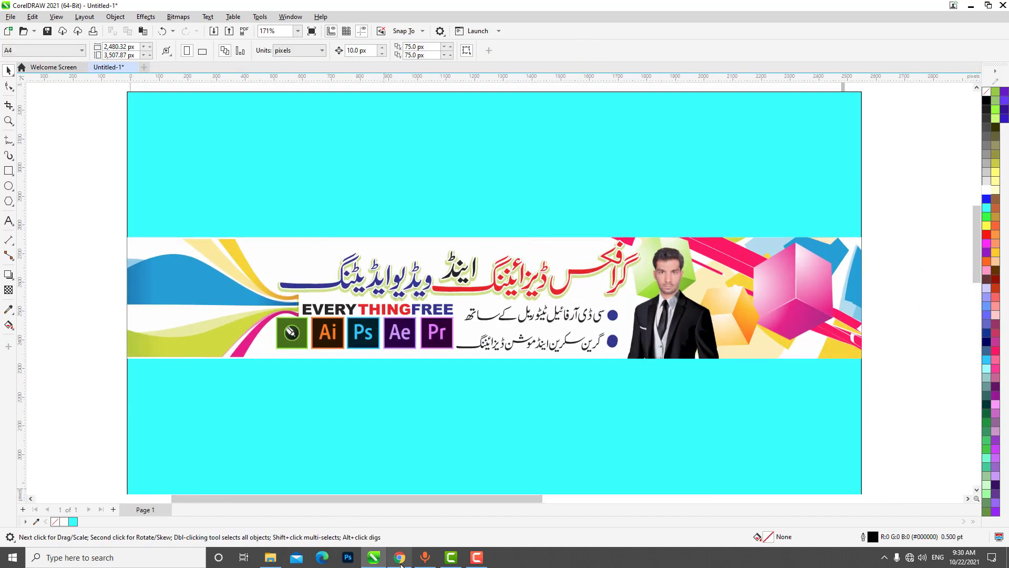